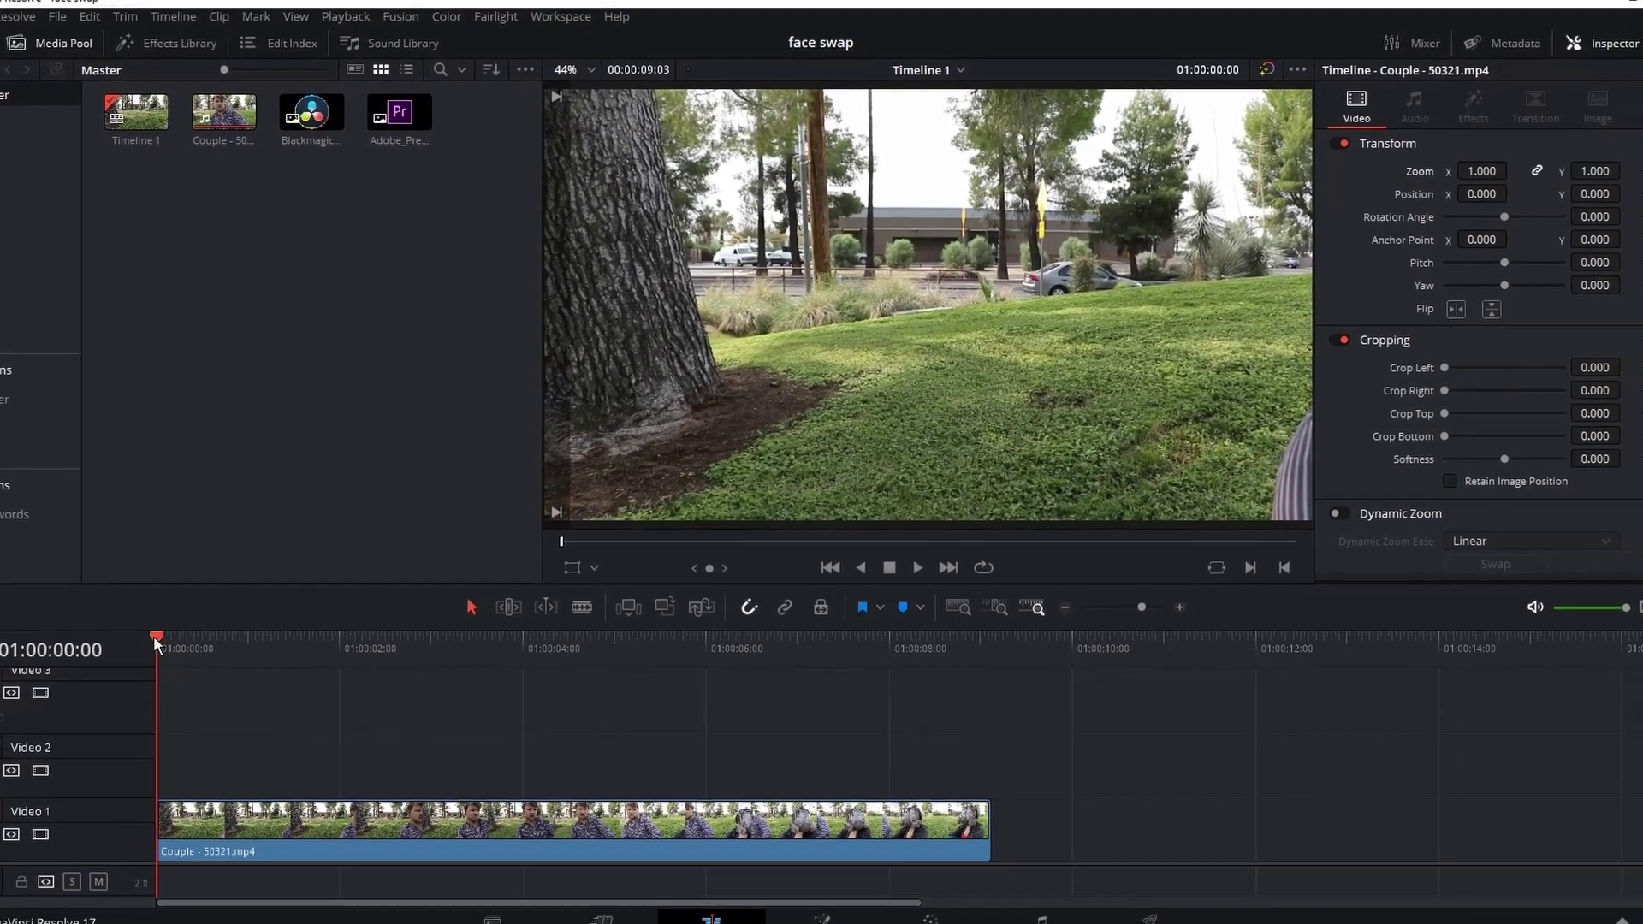
# Place the Blackmagic DaVinci Resolve icon image on Video 2 above the couple clip and start it at 01:00:01:10
pyautogui.moveTo(157, 639); pyautogui.dragTo(361, 630)
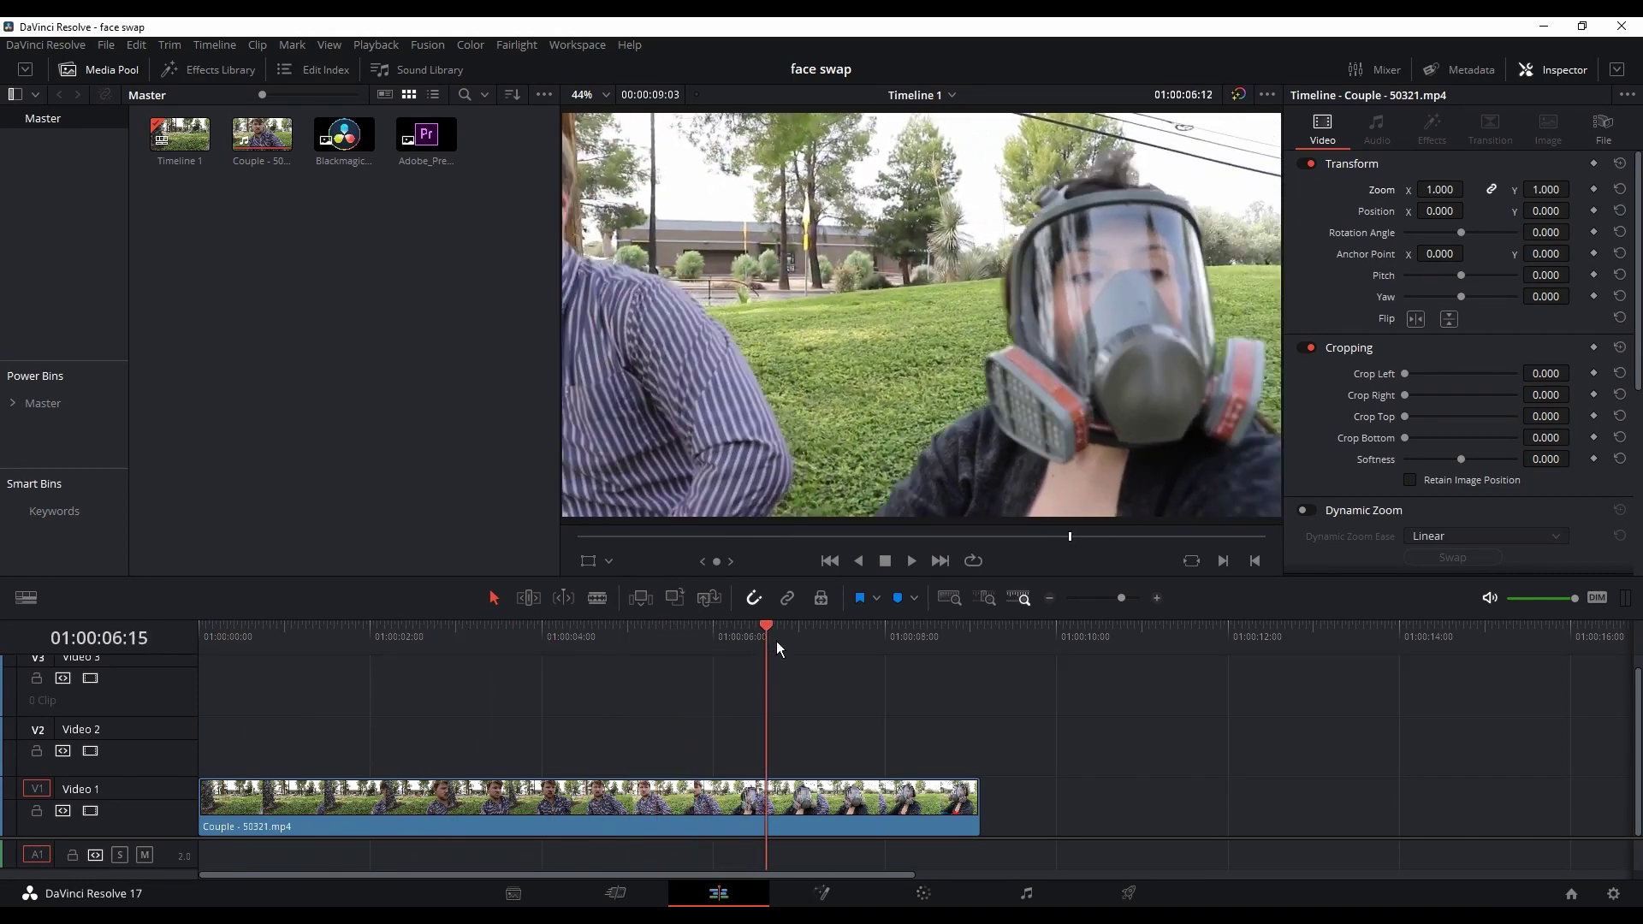
pyautogui.moveTo(851, 644); pyautogui.dragTo(426, 652)
pyautogui.moveTo(269, 650); pyautogui.dragTo(198, 659)
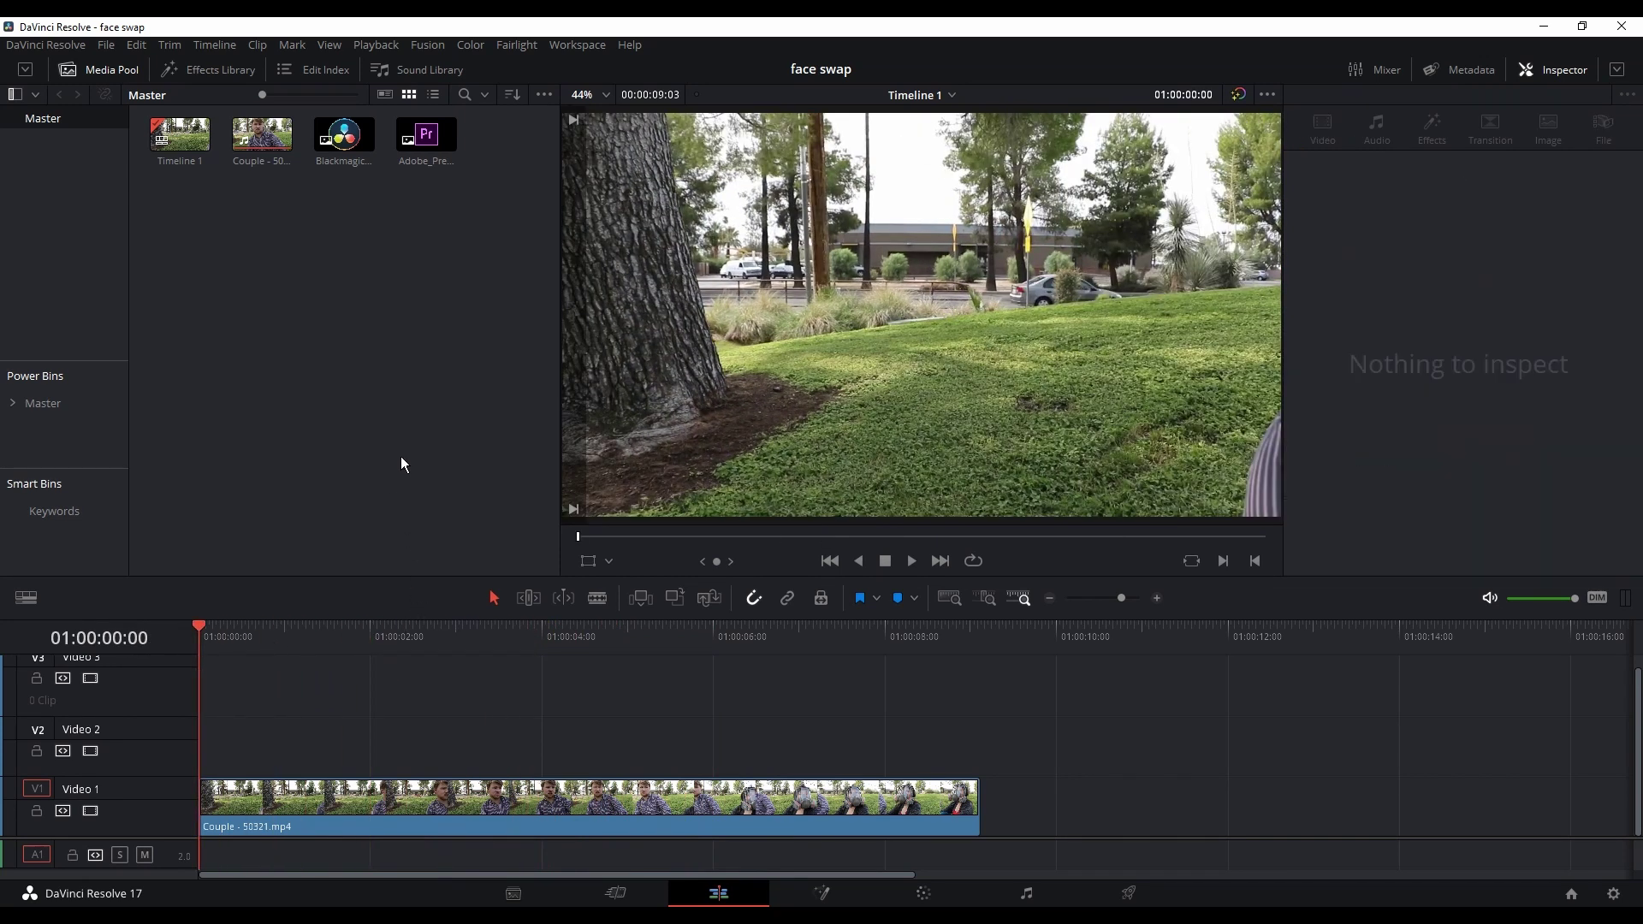
pyautogui.moveTo(462, 650); pyautogui.dragTo(204, 613)
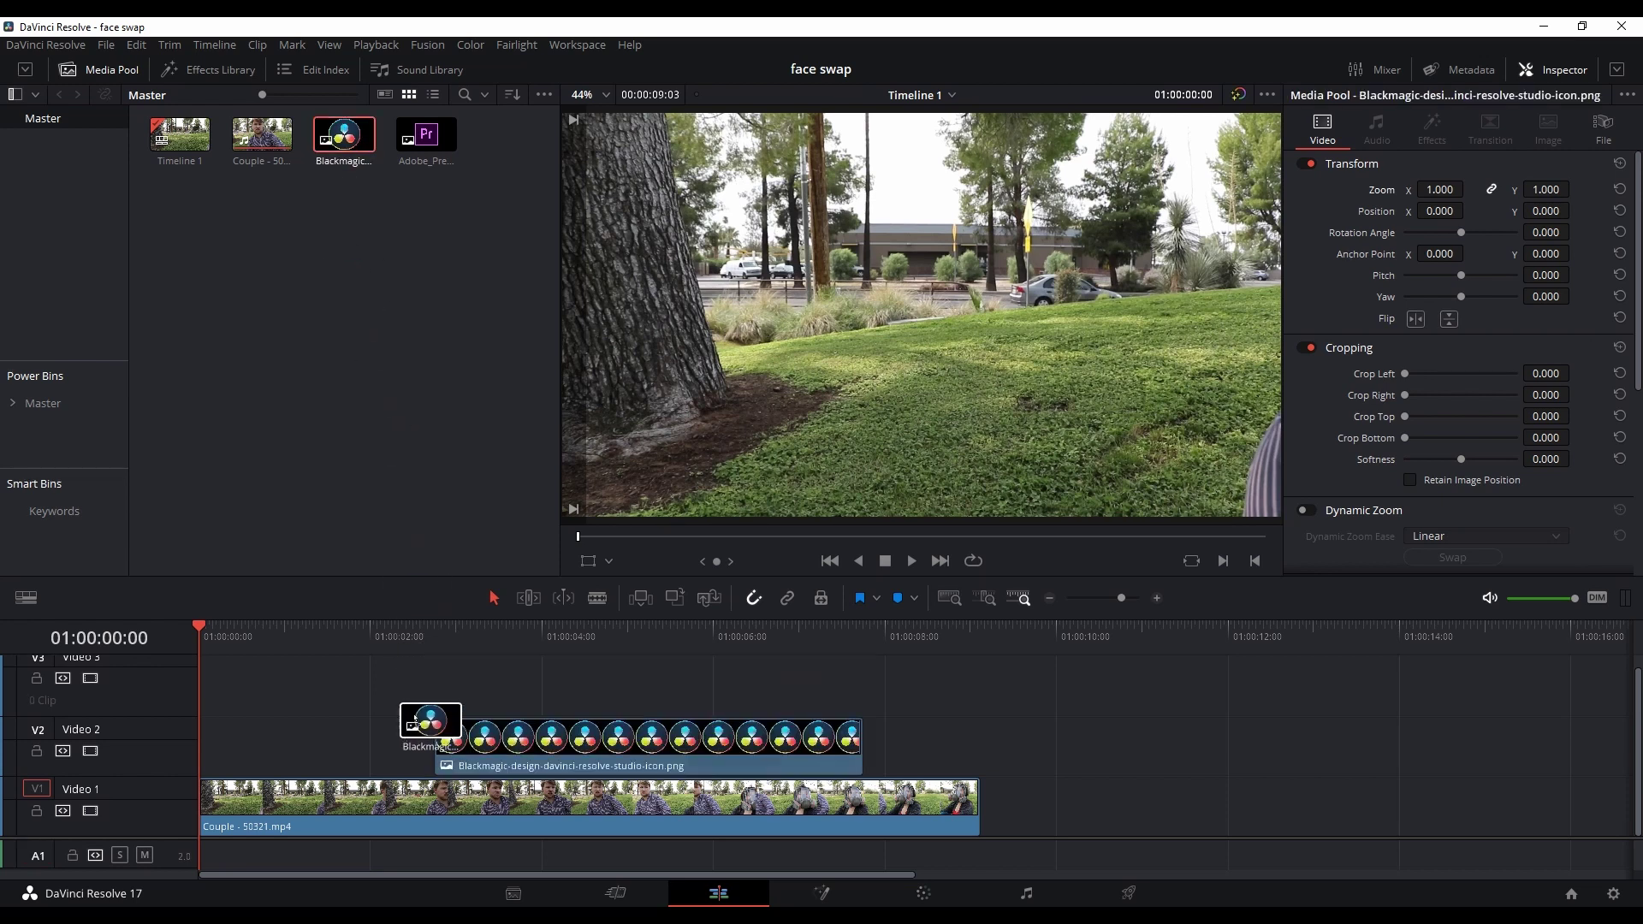
pyautogui.moveTo(274, 640); pyautogui.dragTo(323, 642)
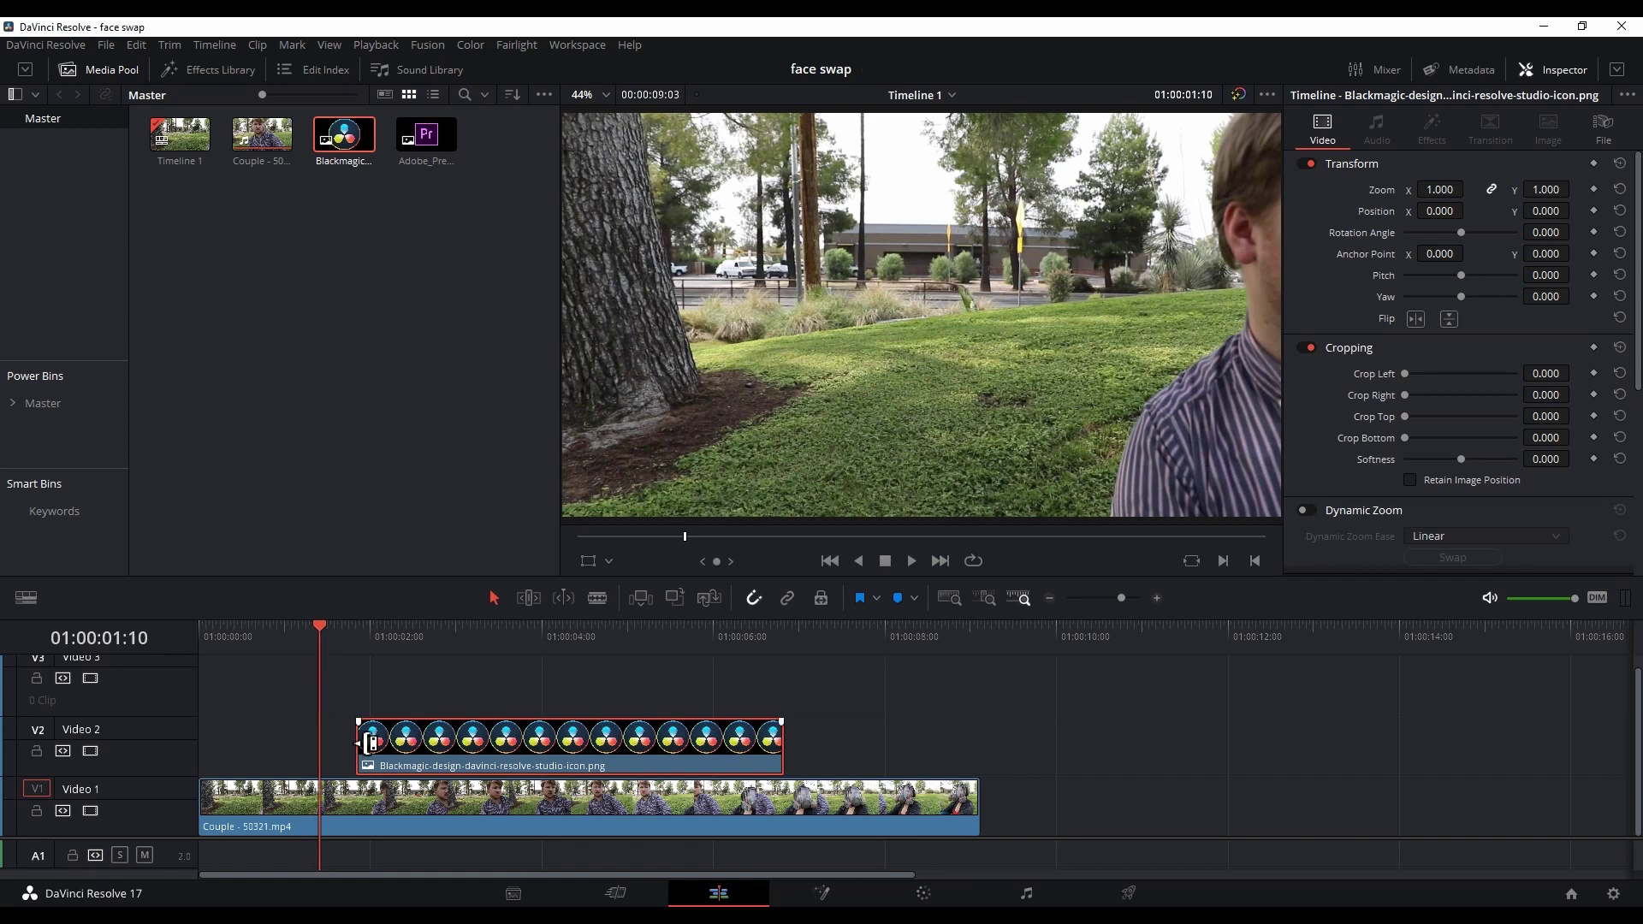
pyautogui.moveTo(353, 743); pyautogui.dragTo(315, 744)
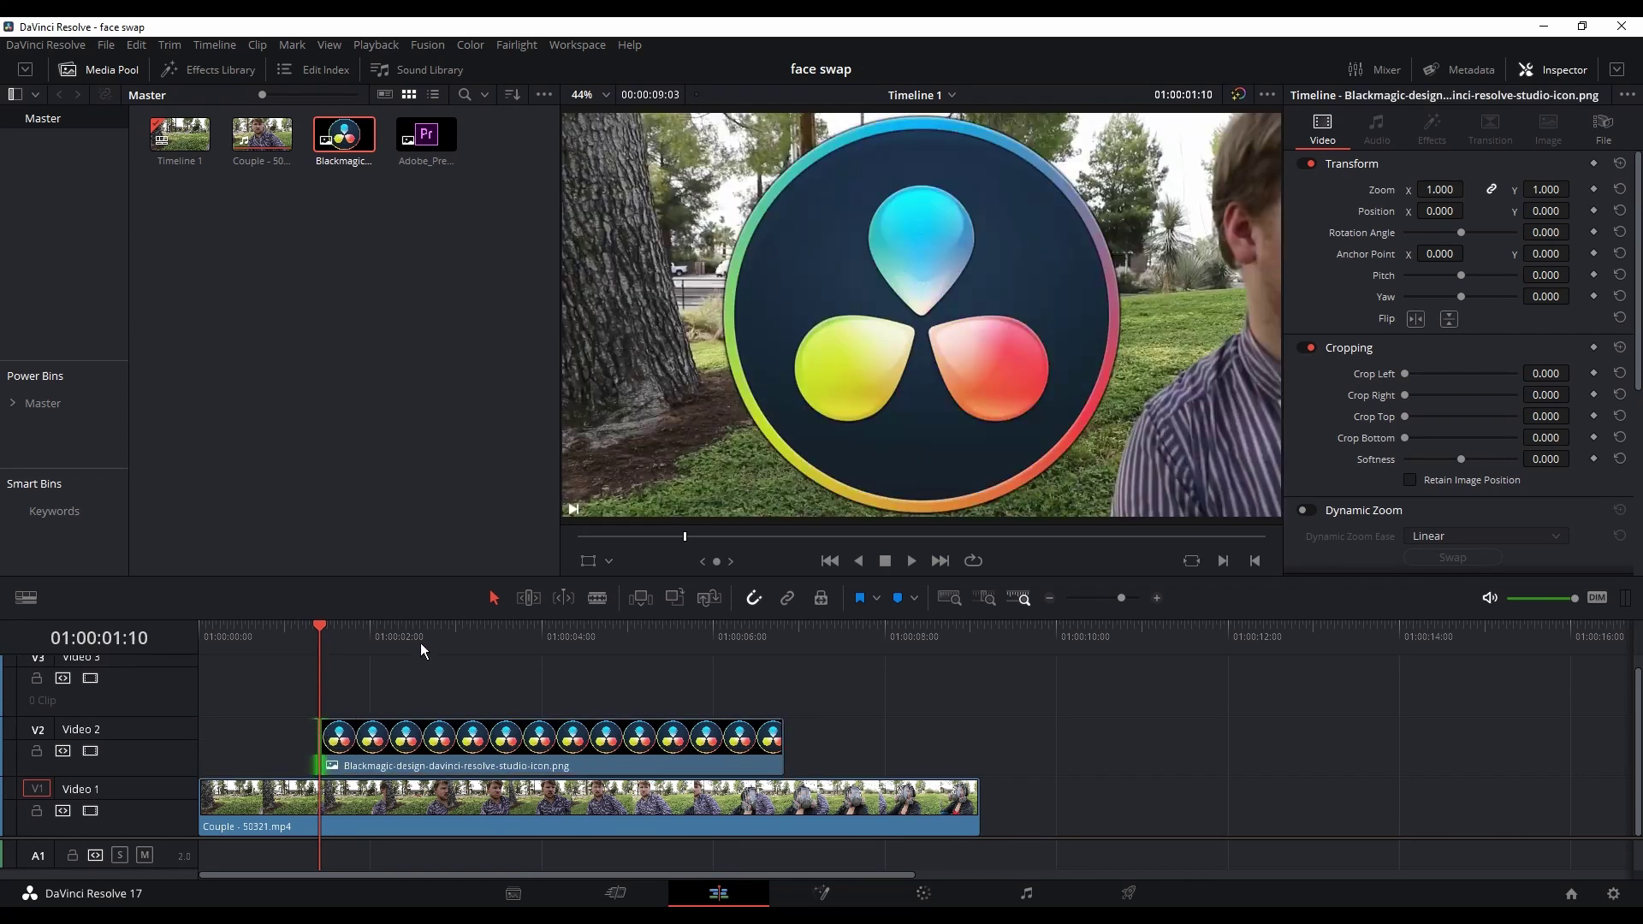
# Trim the end of the DaVinci Resolve icon clip on Video 2 to 01:00:06:15
pyautogui.moveTo(423, 640); pyautogui.dragTo(766, 638)
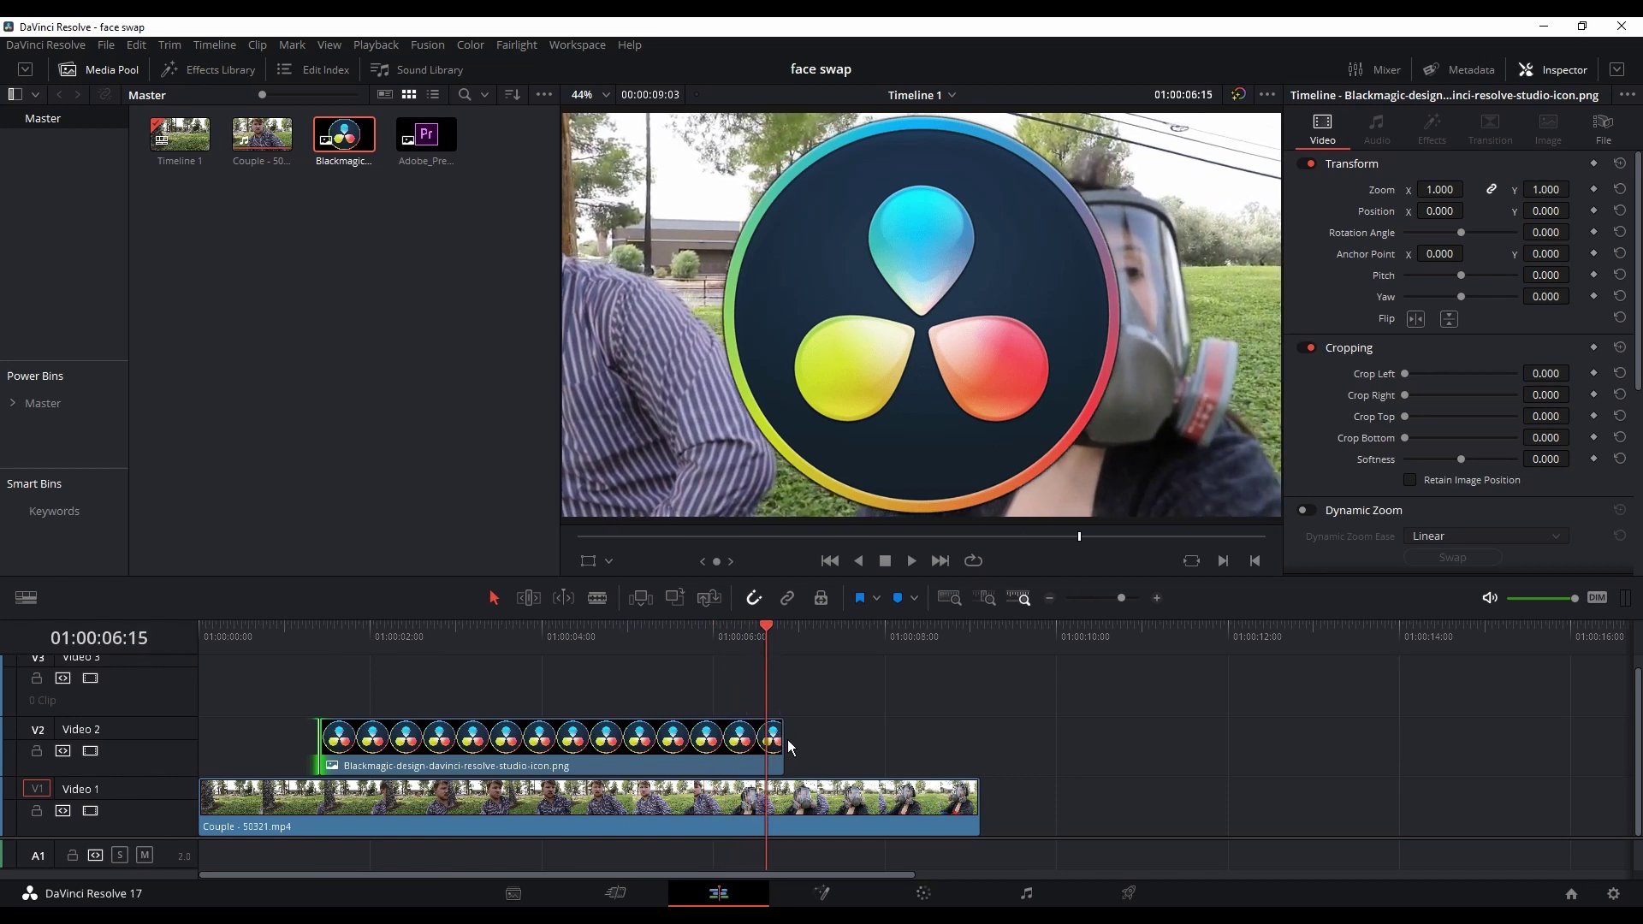
pyautogui.moveTo(788, 745); pyautogui.dragTo(770, 750)
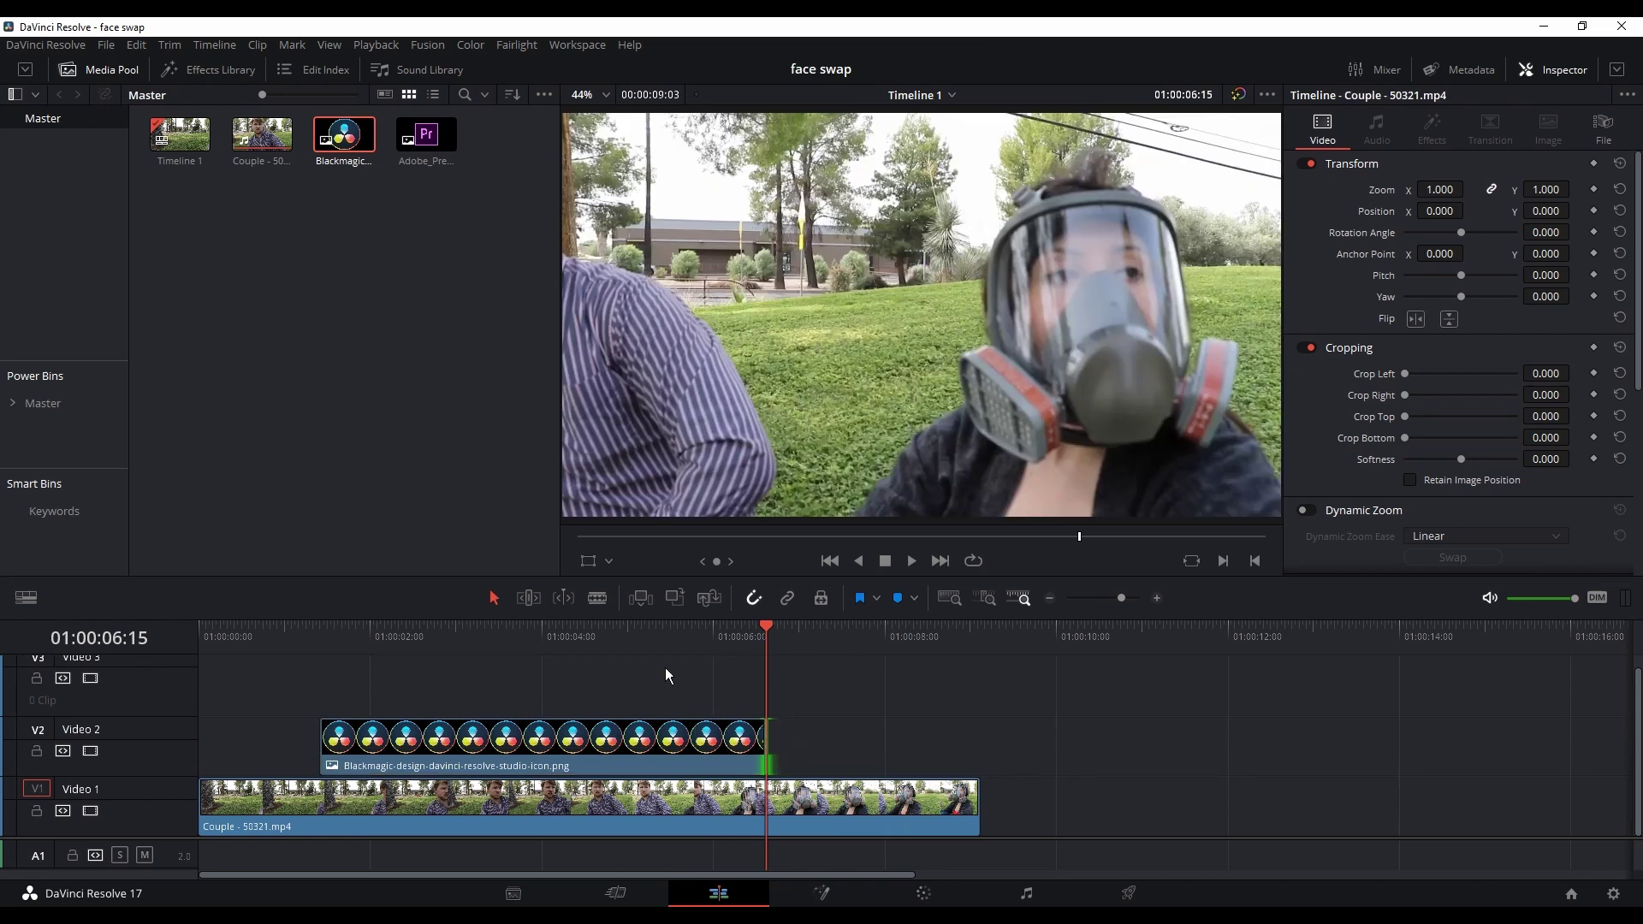
# Try changing the icon's position and rotation values in its Transform settings, restoring the defaults after each trial
pyautogui.moveTo(400, 634); pyautogui.dragTo(519, 645)
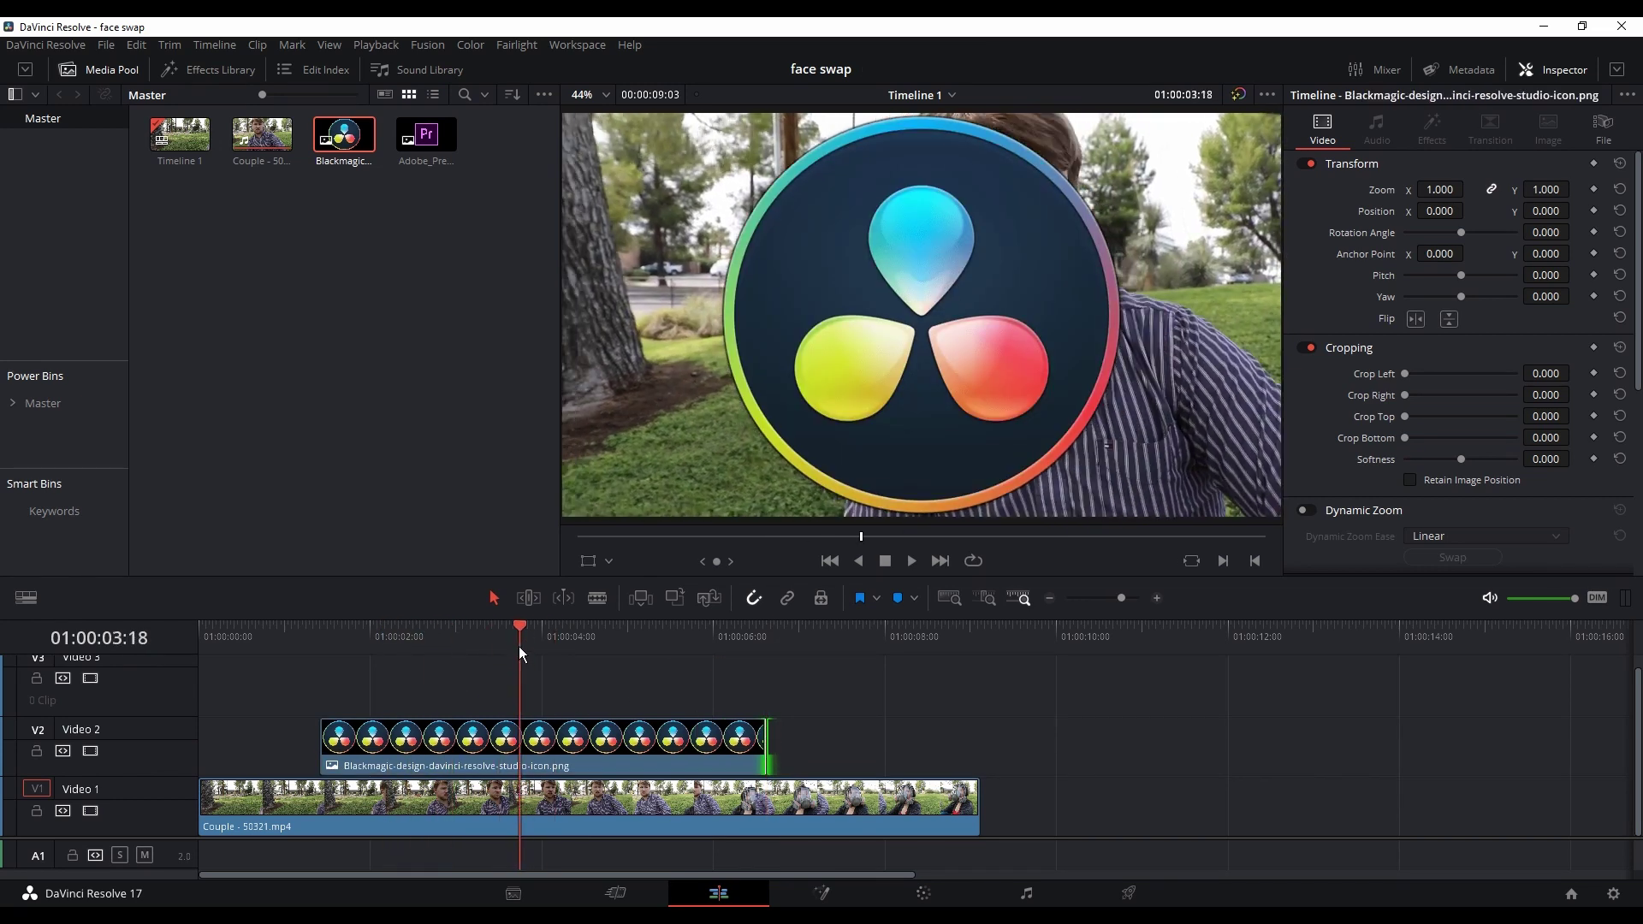
pyautogui.click(449, 743)
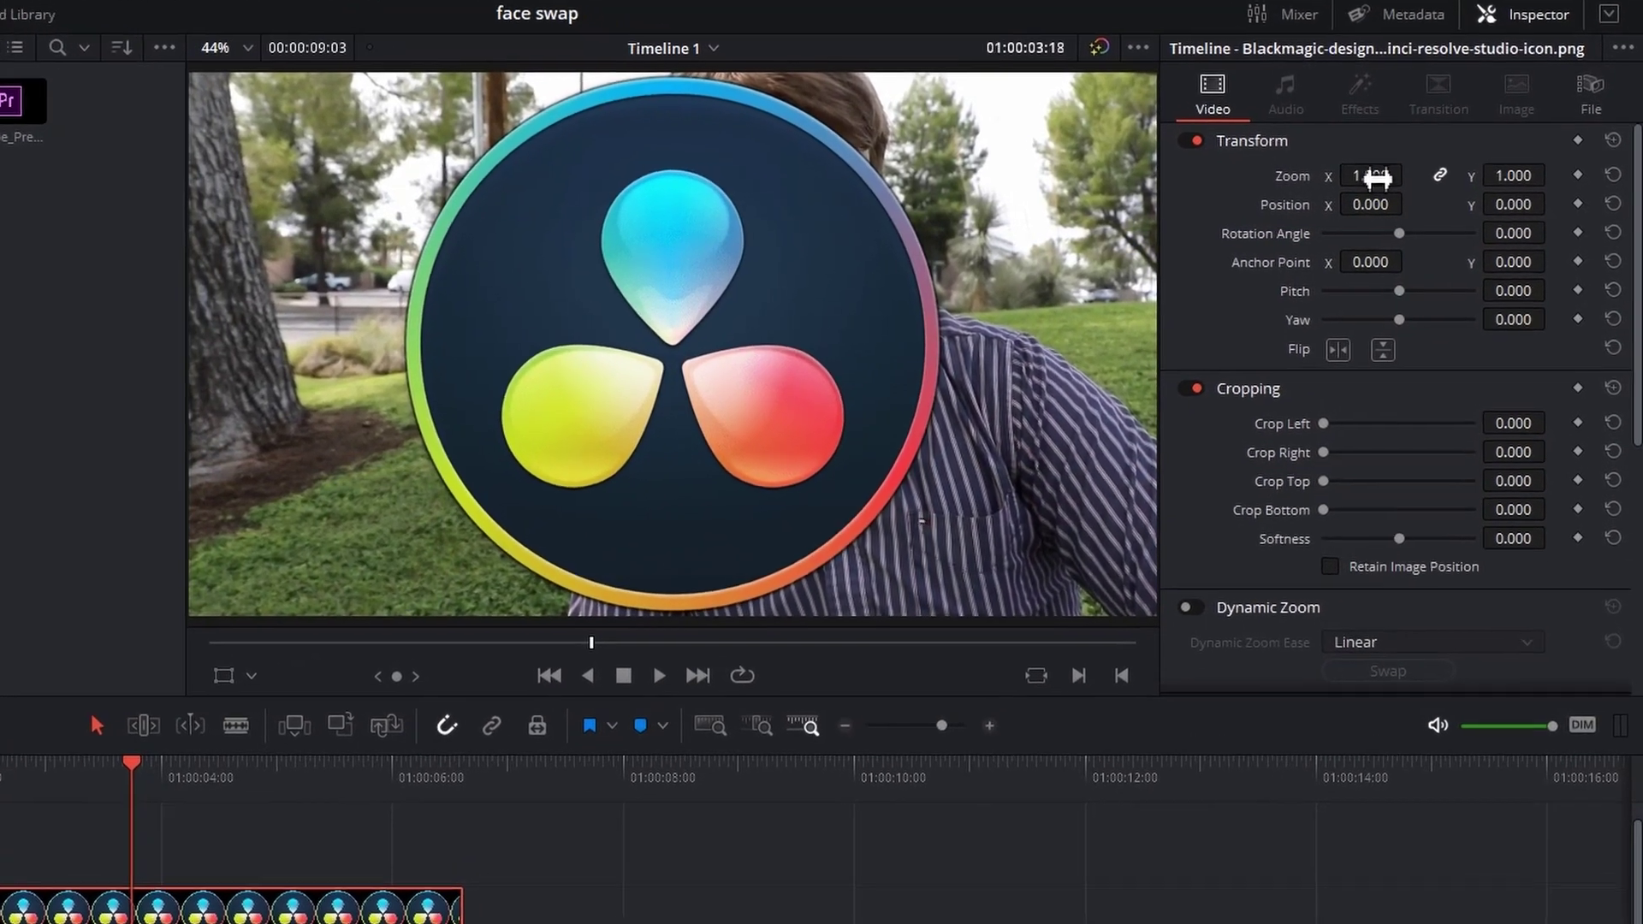
pyautogui.moveTo(1376, 177)
pyautogui.mouseDown()
pyautogui.moveTo(1390, 178)
pyautogui.moveTo(1365, 184)
pyautogui.moveTo(1386, 238)
pyautogui.moveTo(1361, 237)
pyautogui.moveTo(1384, 233)
pyautogui.moveTo(1350, 214)
pyautogui.moveTo(1380, 198)
pyautogui.mouseUp()
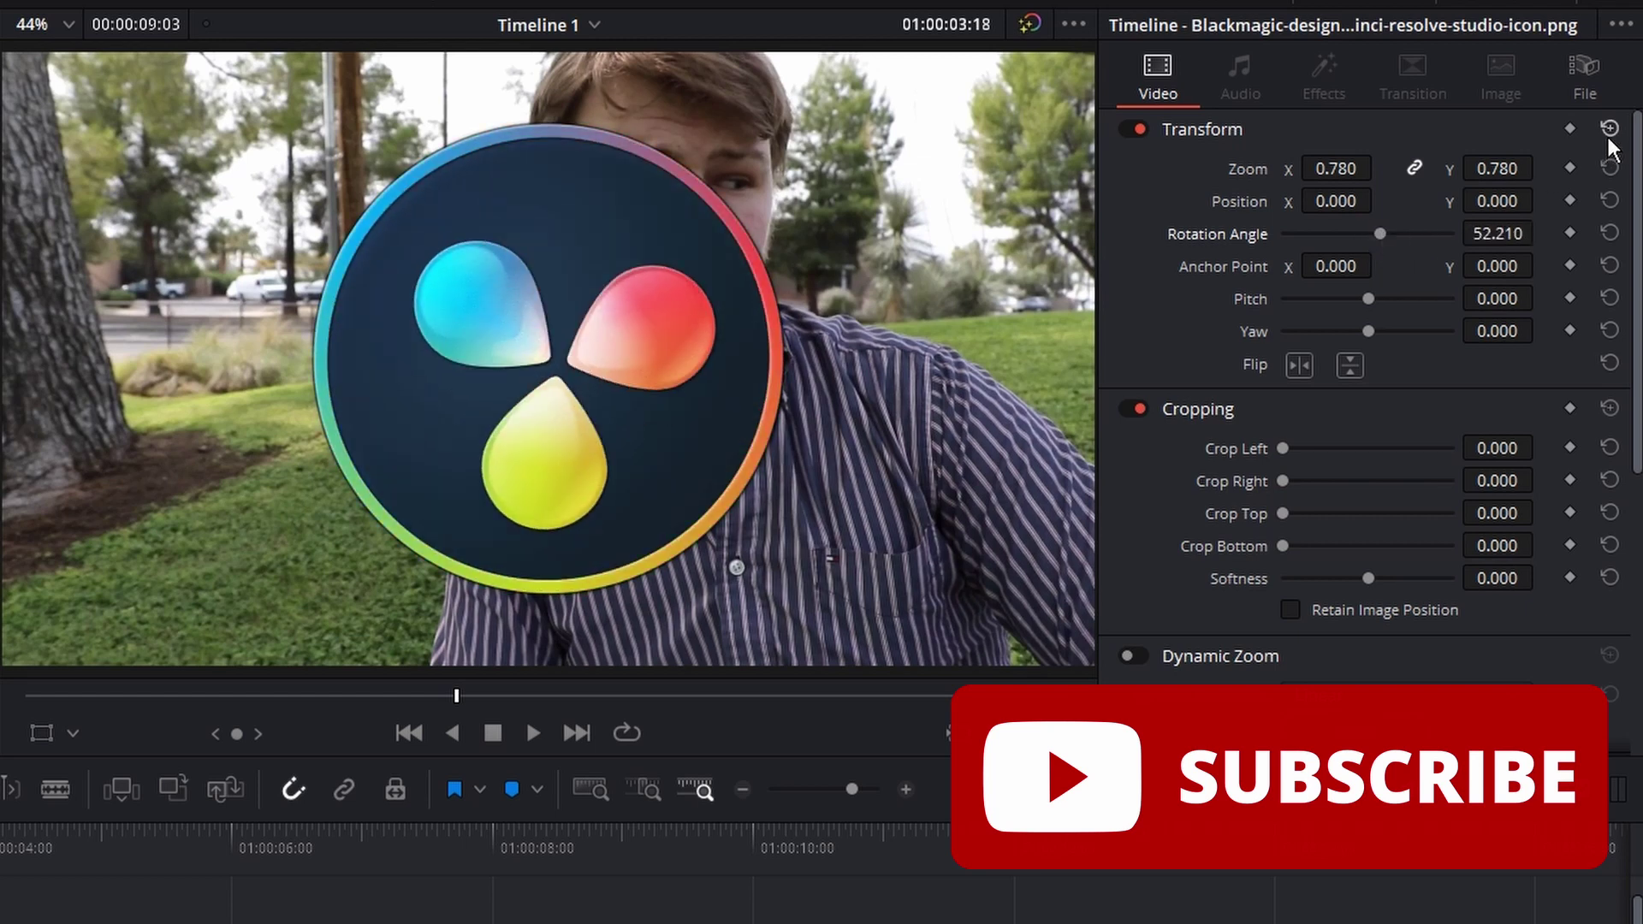
pyautogui.click(1609, 128)
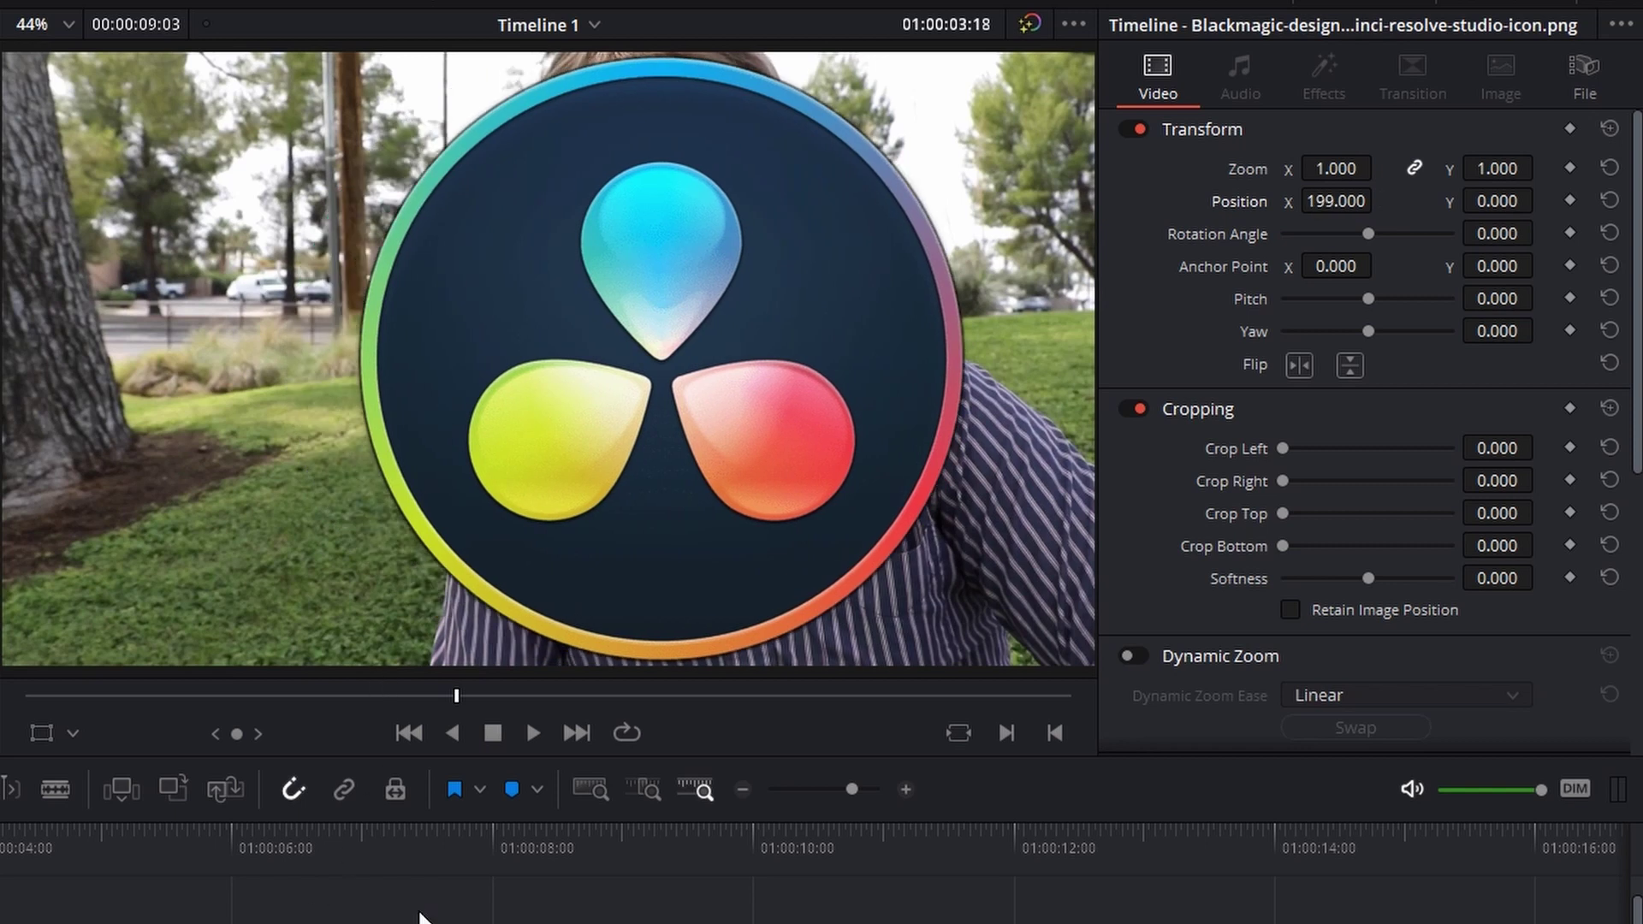
pyautogui.moveTo(1368, 301); pyautogui.dragTo(1369, 335)
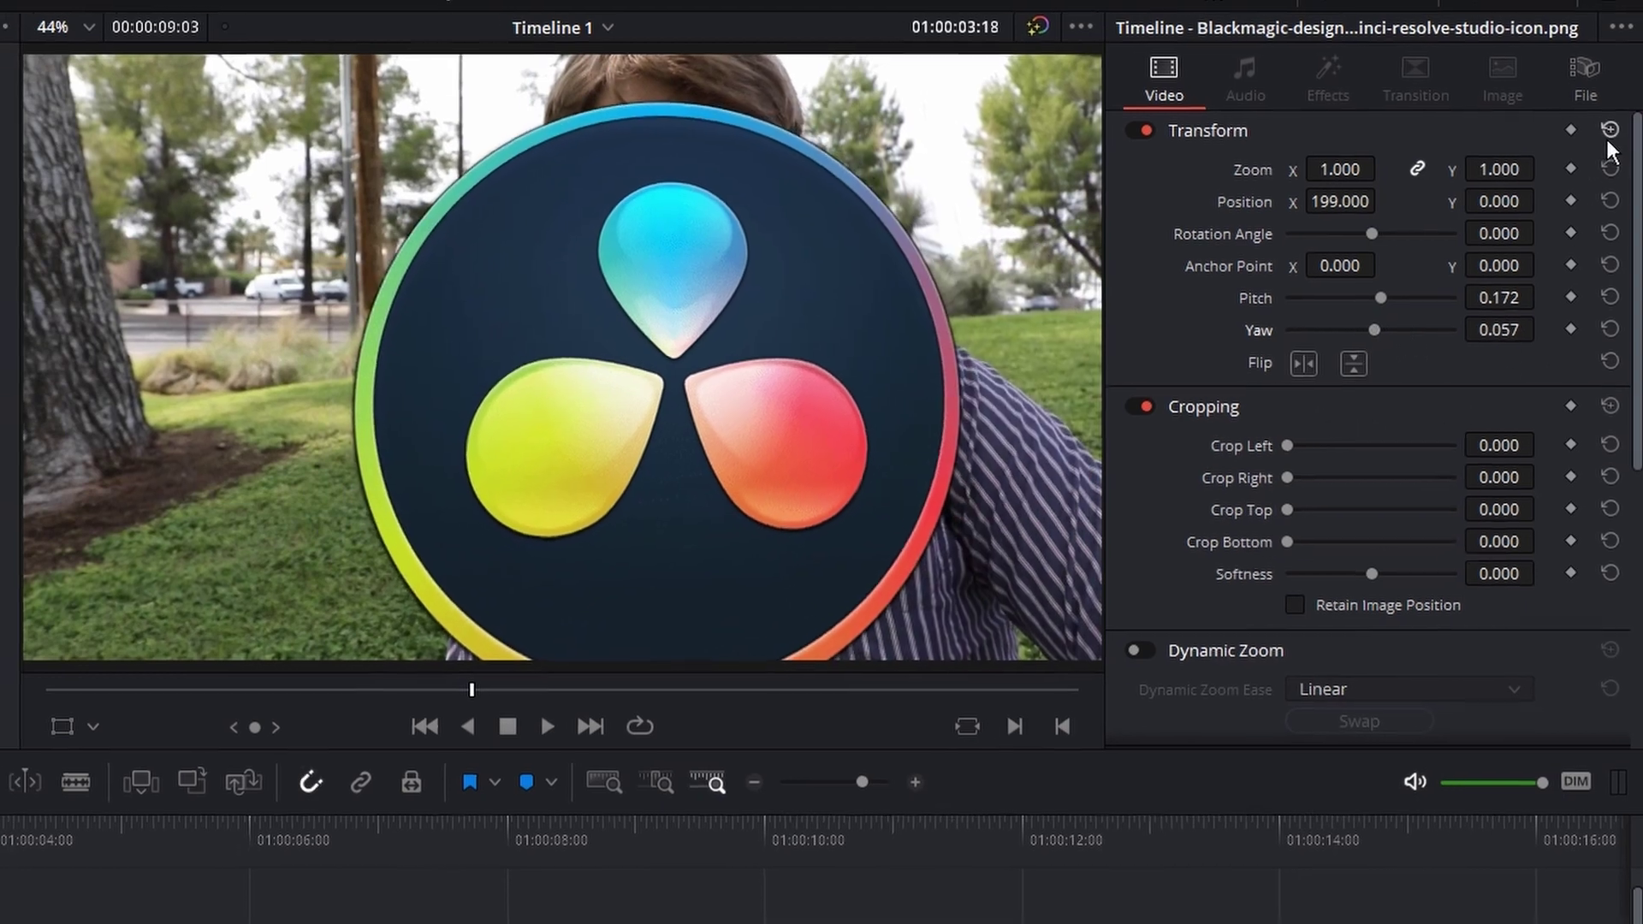
pyautogui.click(1610, 130)
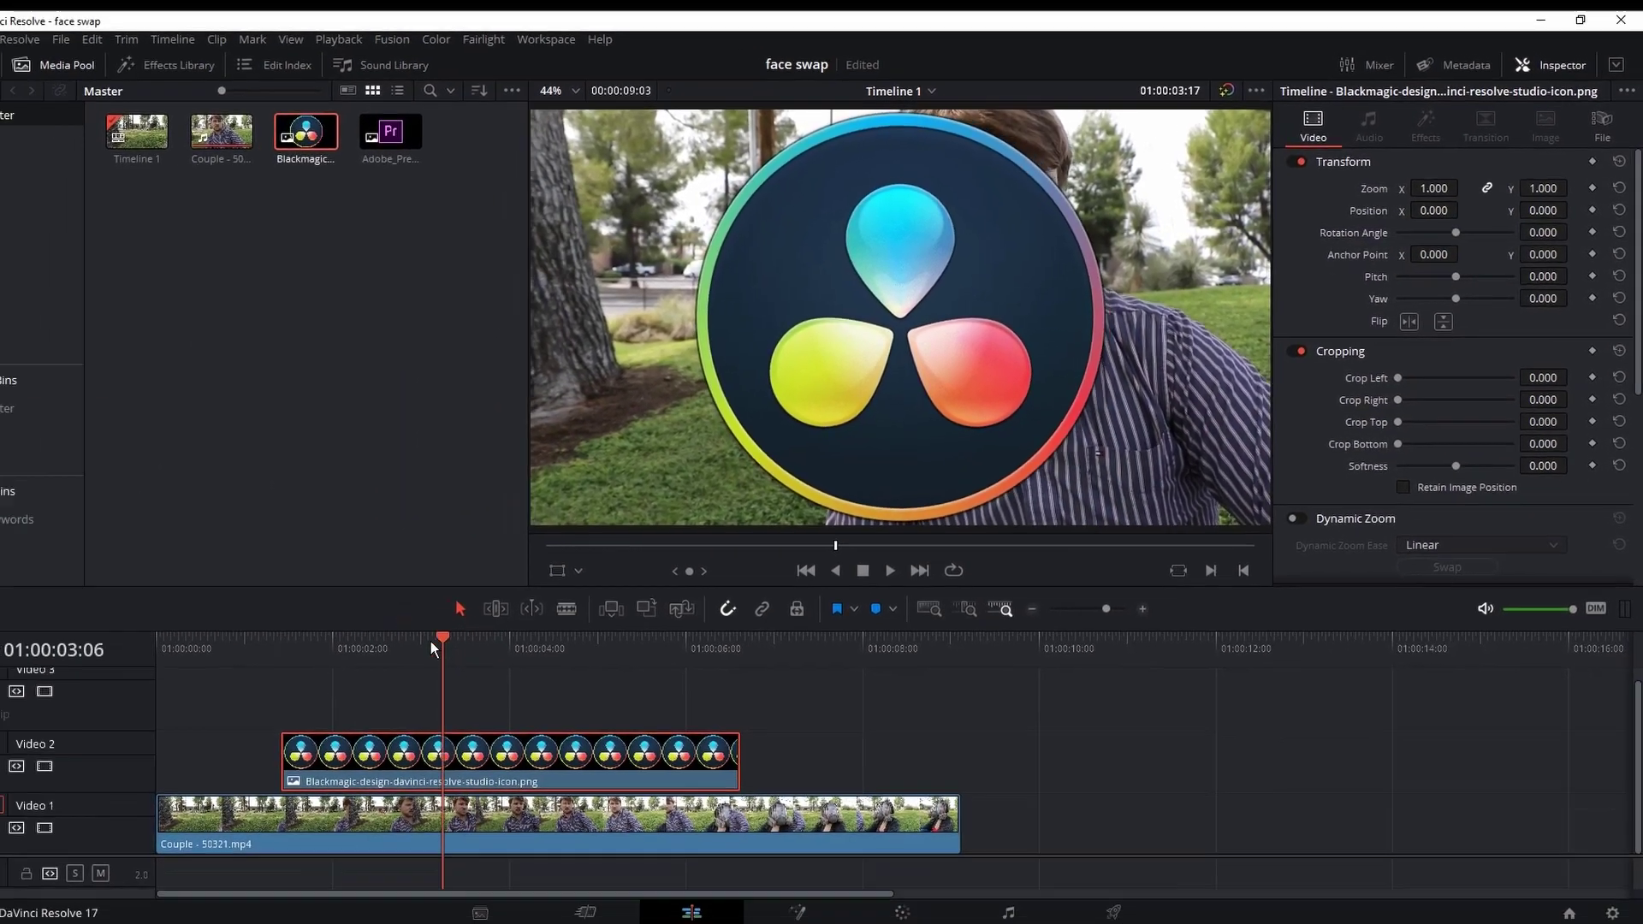
# Scale the icon down to a zoom of about 0.502 with the on-screen Transform handles and try it at different places in the frame
pyautogui.moveTo(430, 640); pyautogui.dragTo(380, 647)
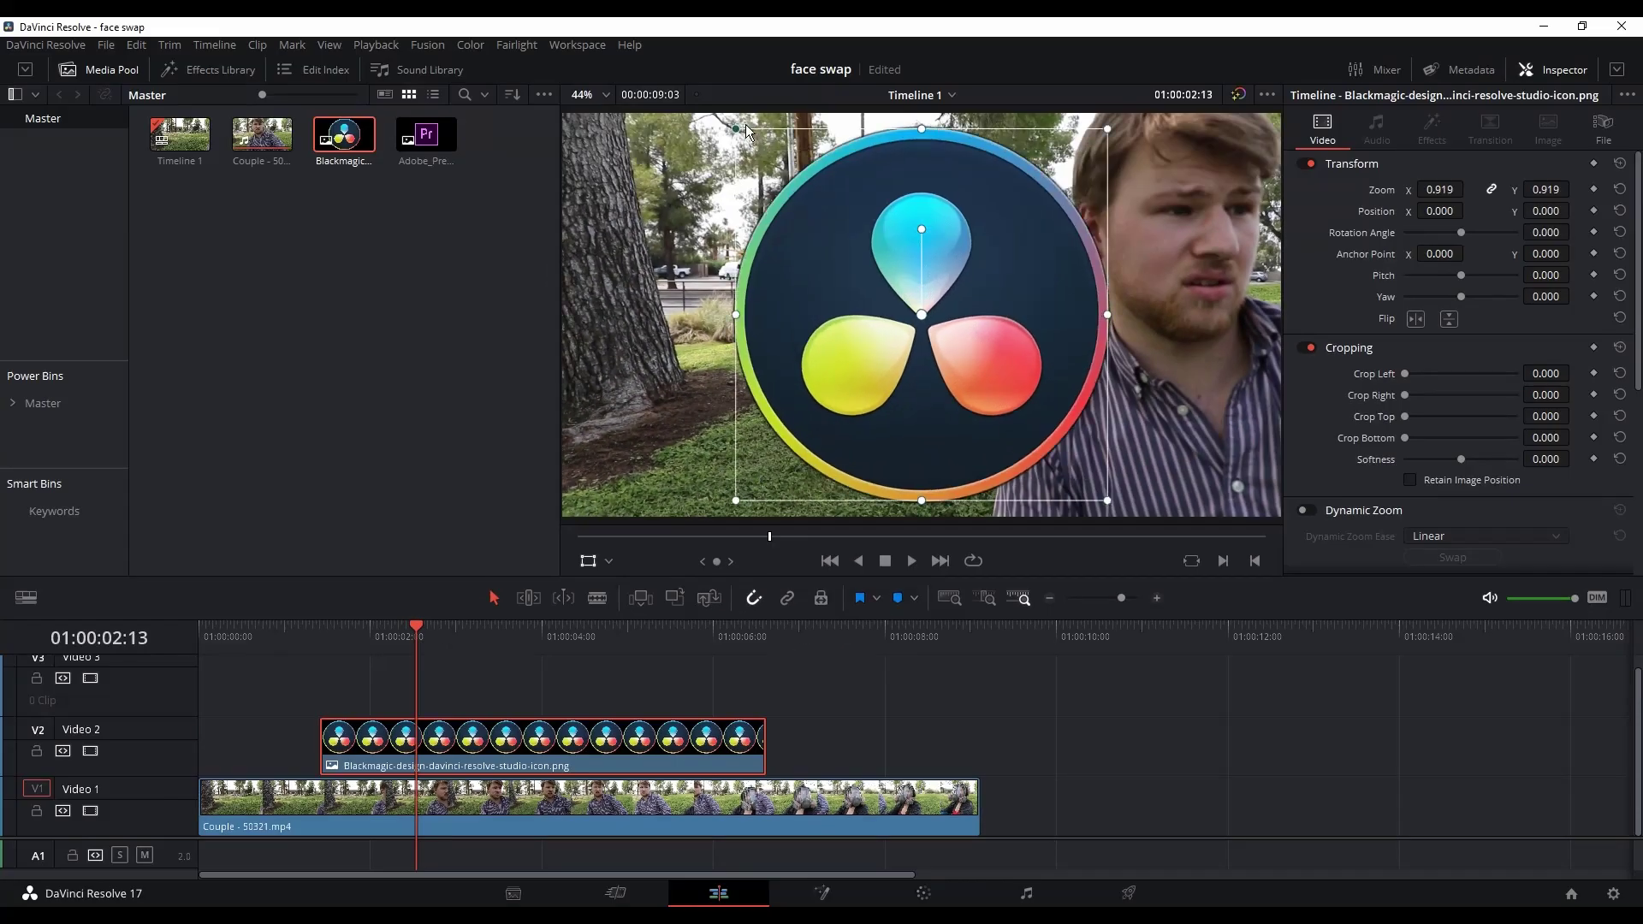
pyautogui.moveTo(747, 131); pyautogui.dragTo(823, 165)
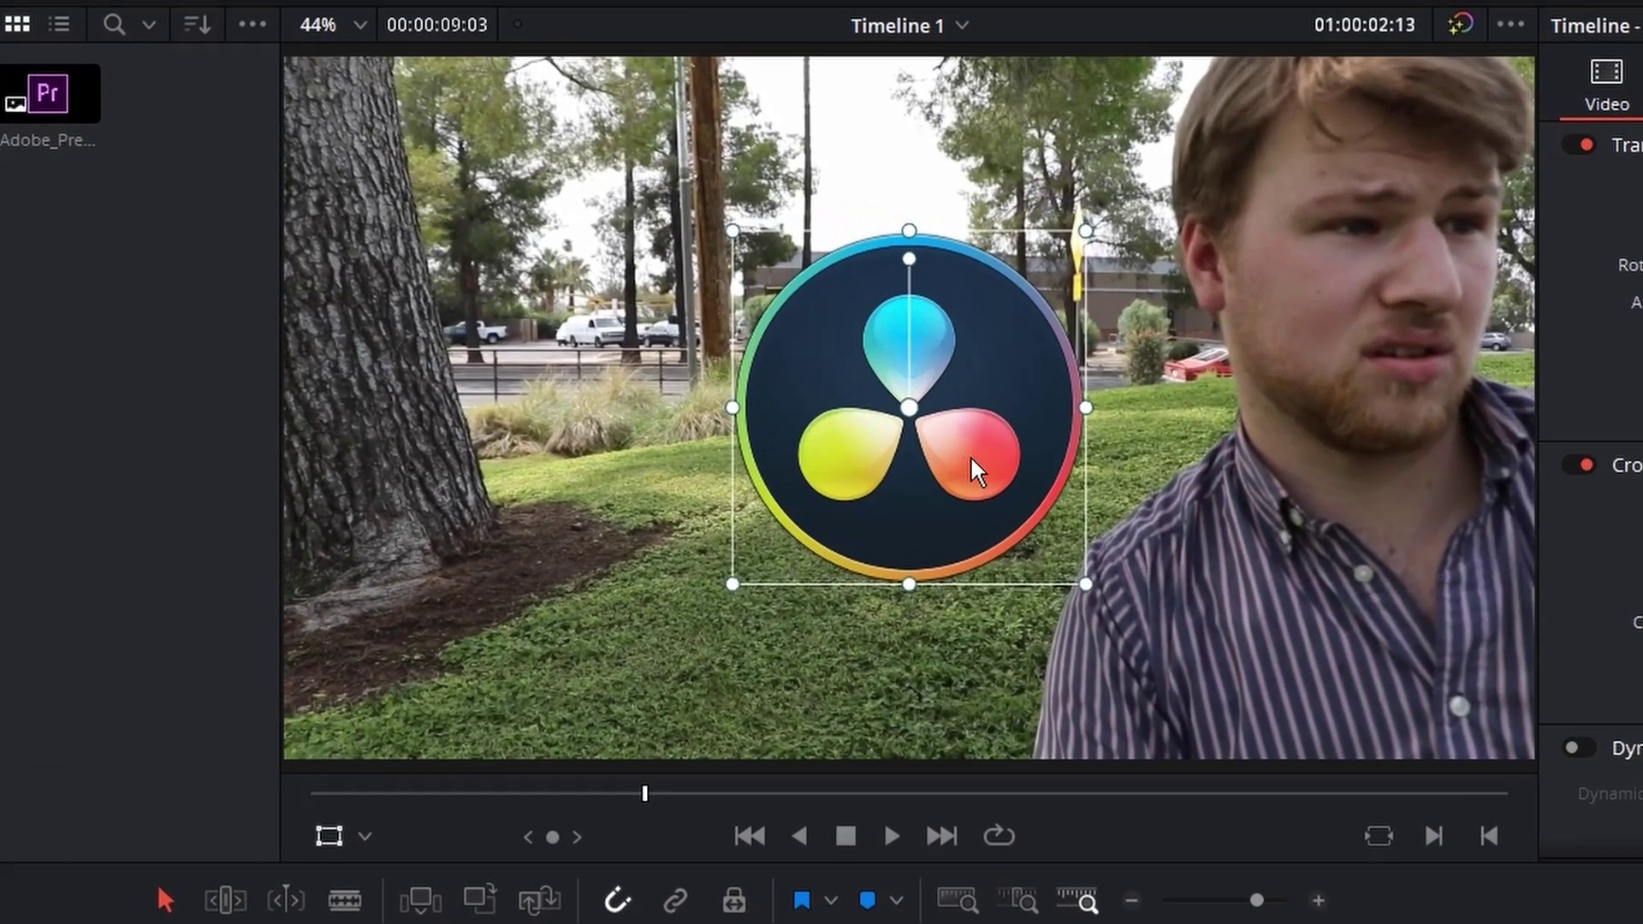
pyautogui.moveTo(963, 389); pyautogui.dragTo(1307, 304)
pyautogui.moveTo(1426, 325); pyautogui.dragTo(752, 386)
pyautogui.press('Up')
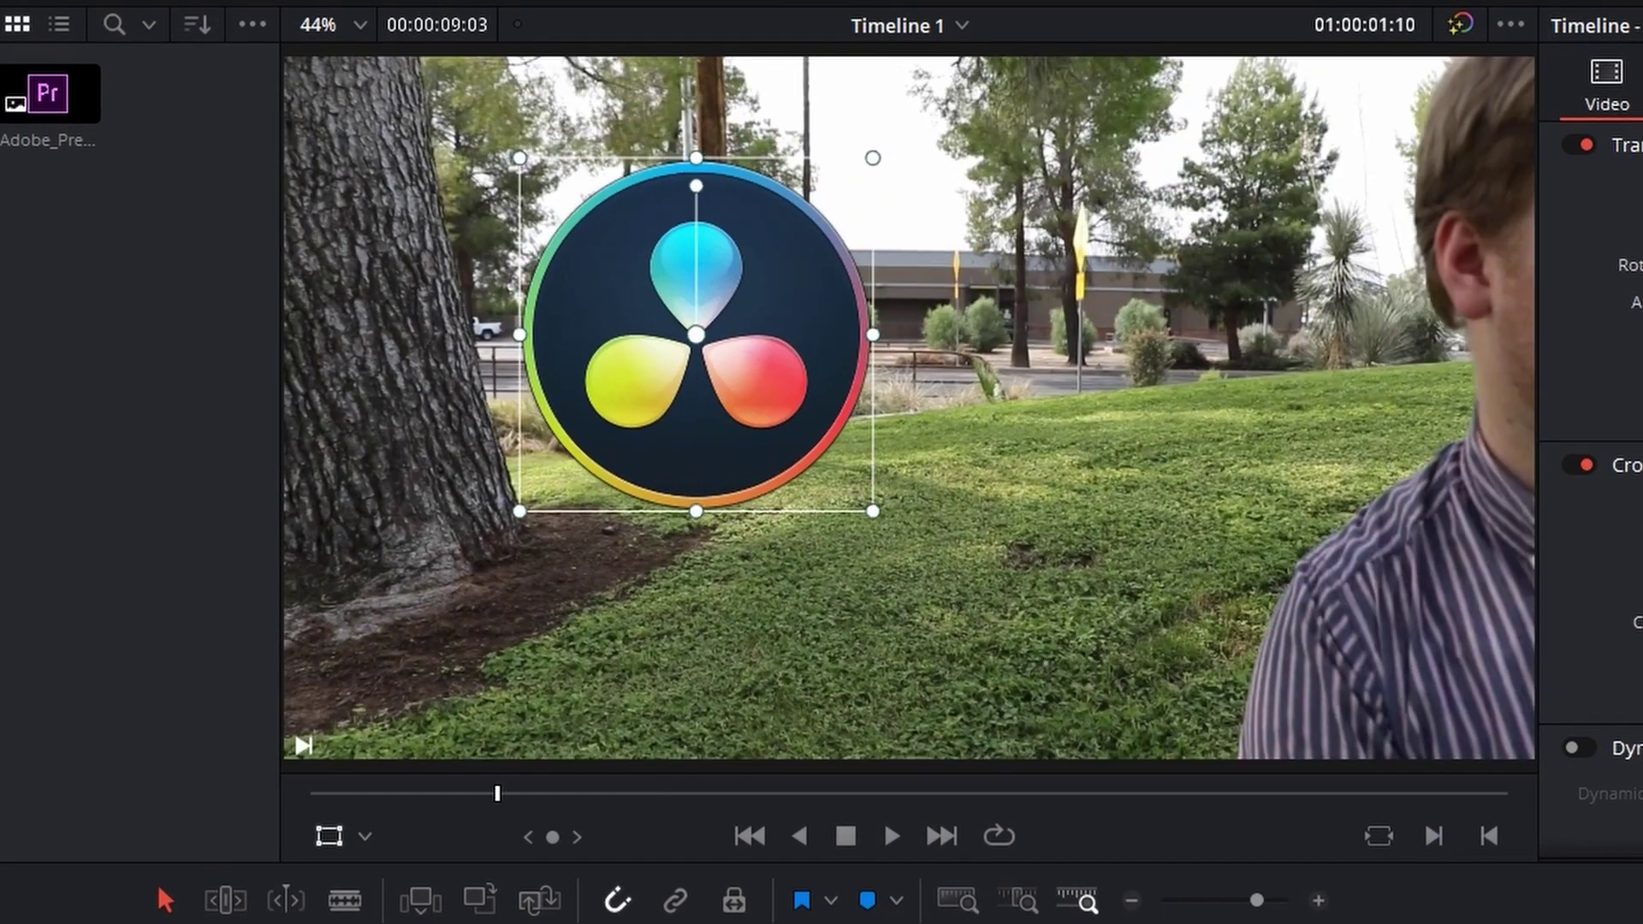
# At 01:00:01:02, move the icon over the man's head to X 1129.143, Y 242.286 and add a Transform keyframe
pyautogui.moveTo(767, 399); pyautogui.dragTo(1148, 433)
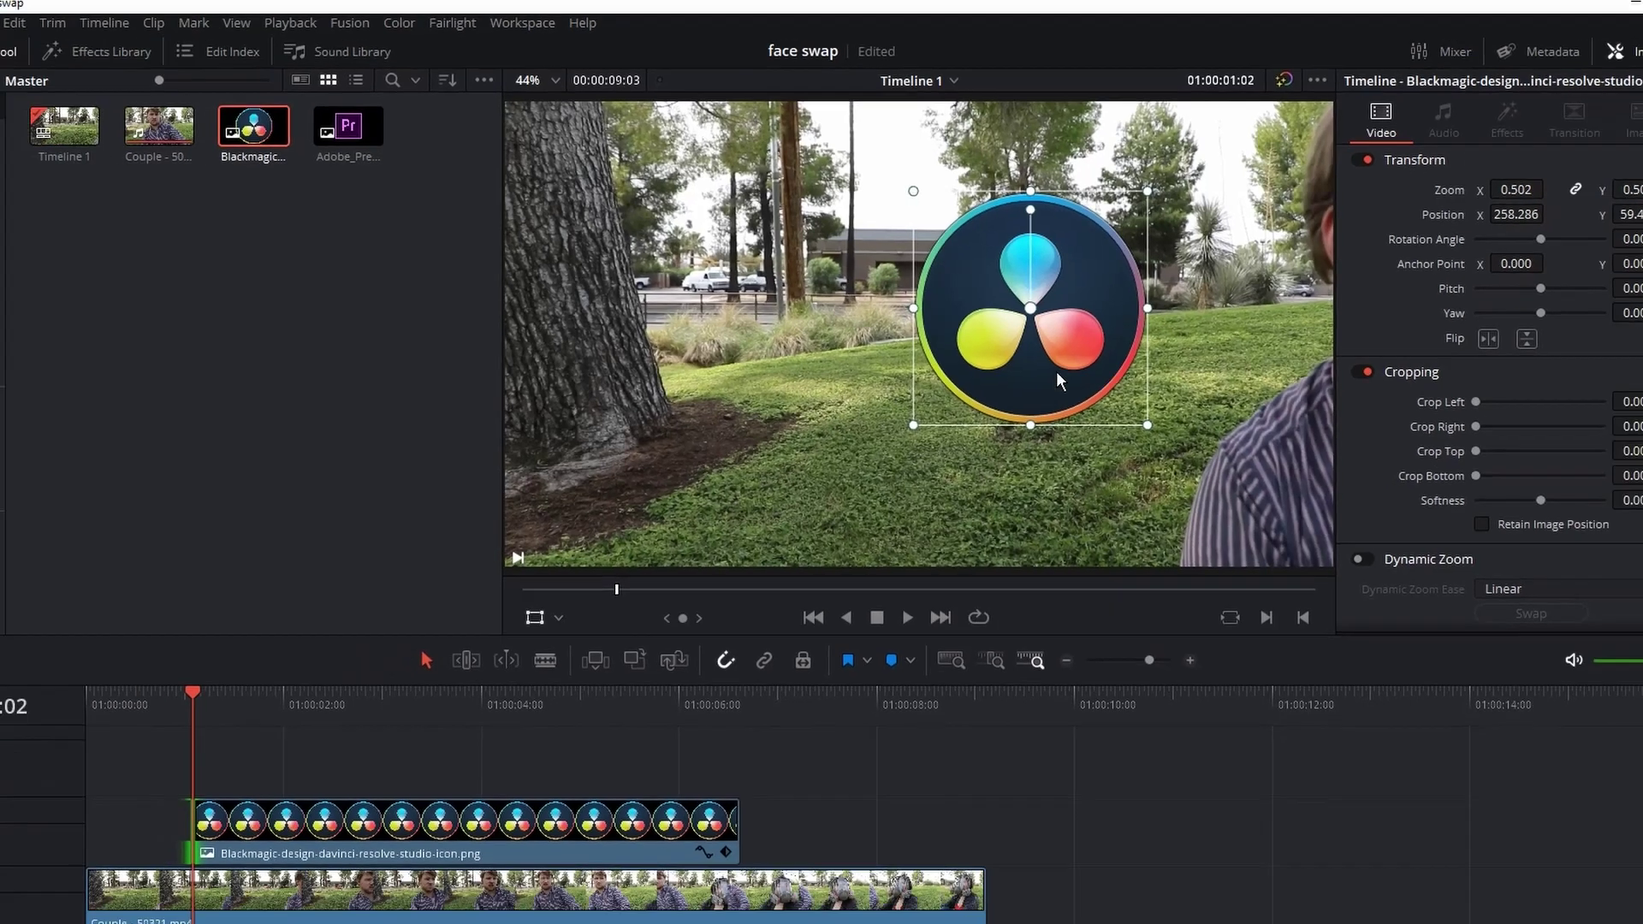
pyautogui.moveTo(1068, 413); pyautogui.dragTo(1364, 276)
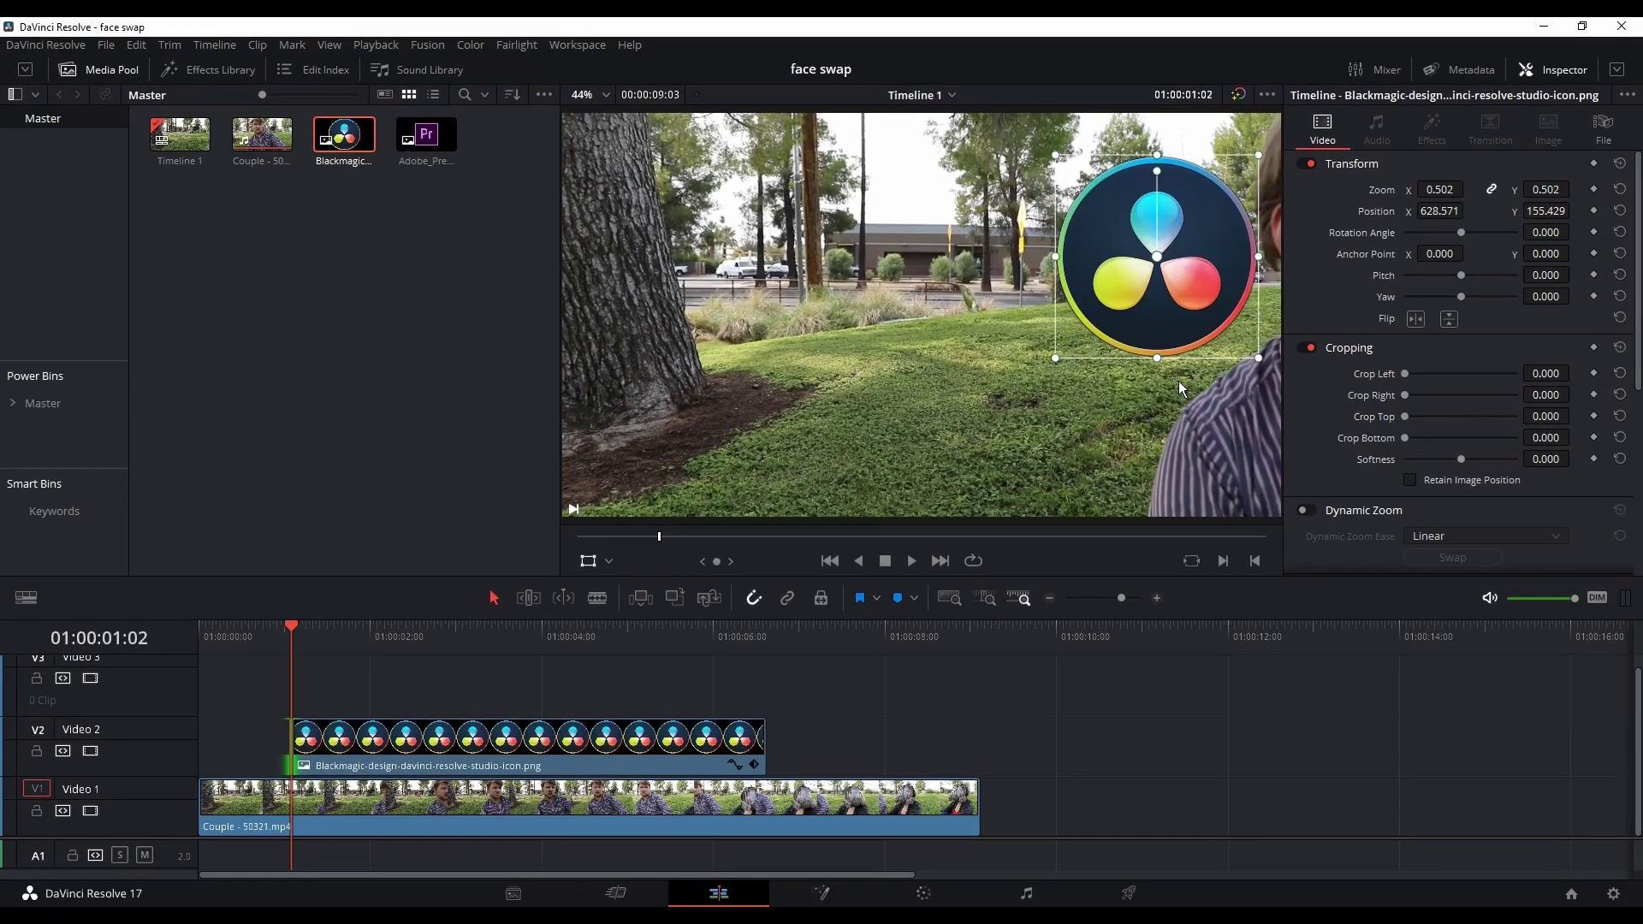
pyautogui.moveTo(1178, 382); pyautogui.dragTo(1350, 258)
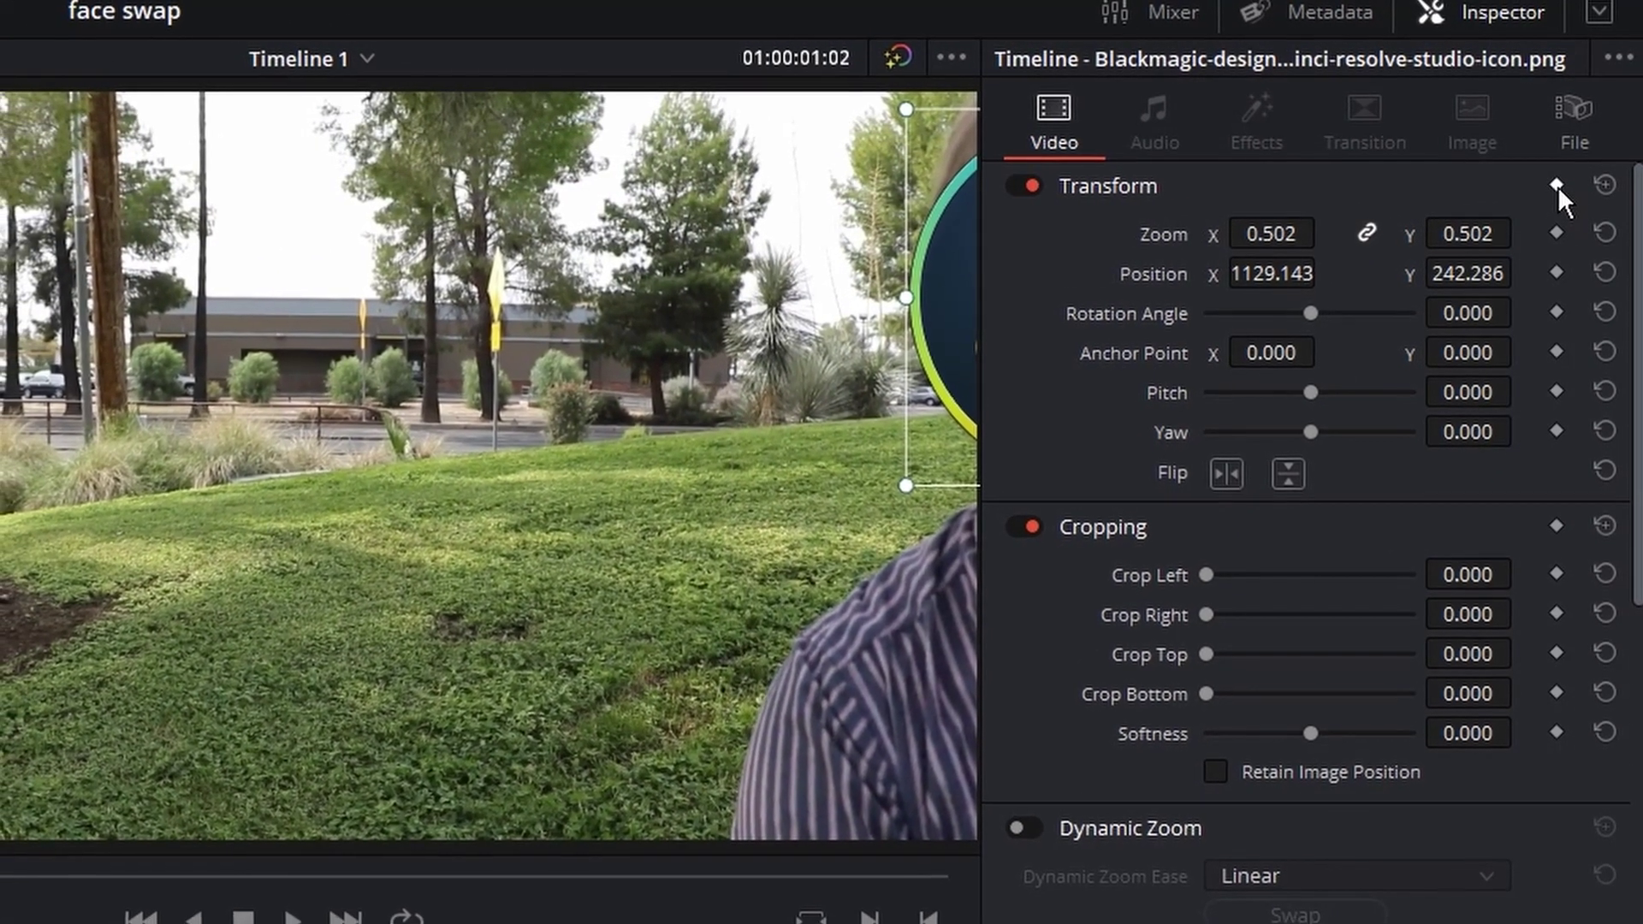
pyautogui.click(1558, 186)
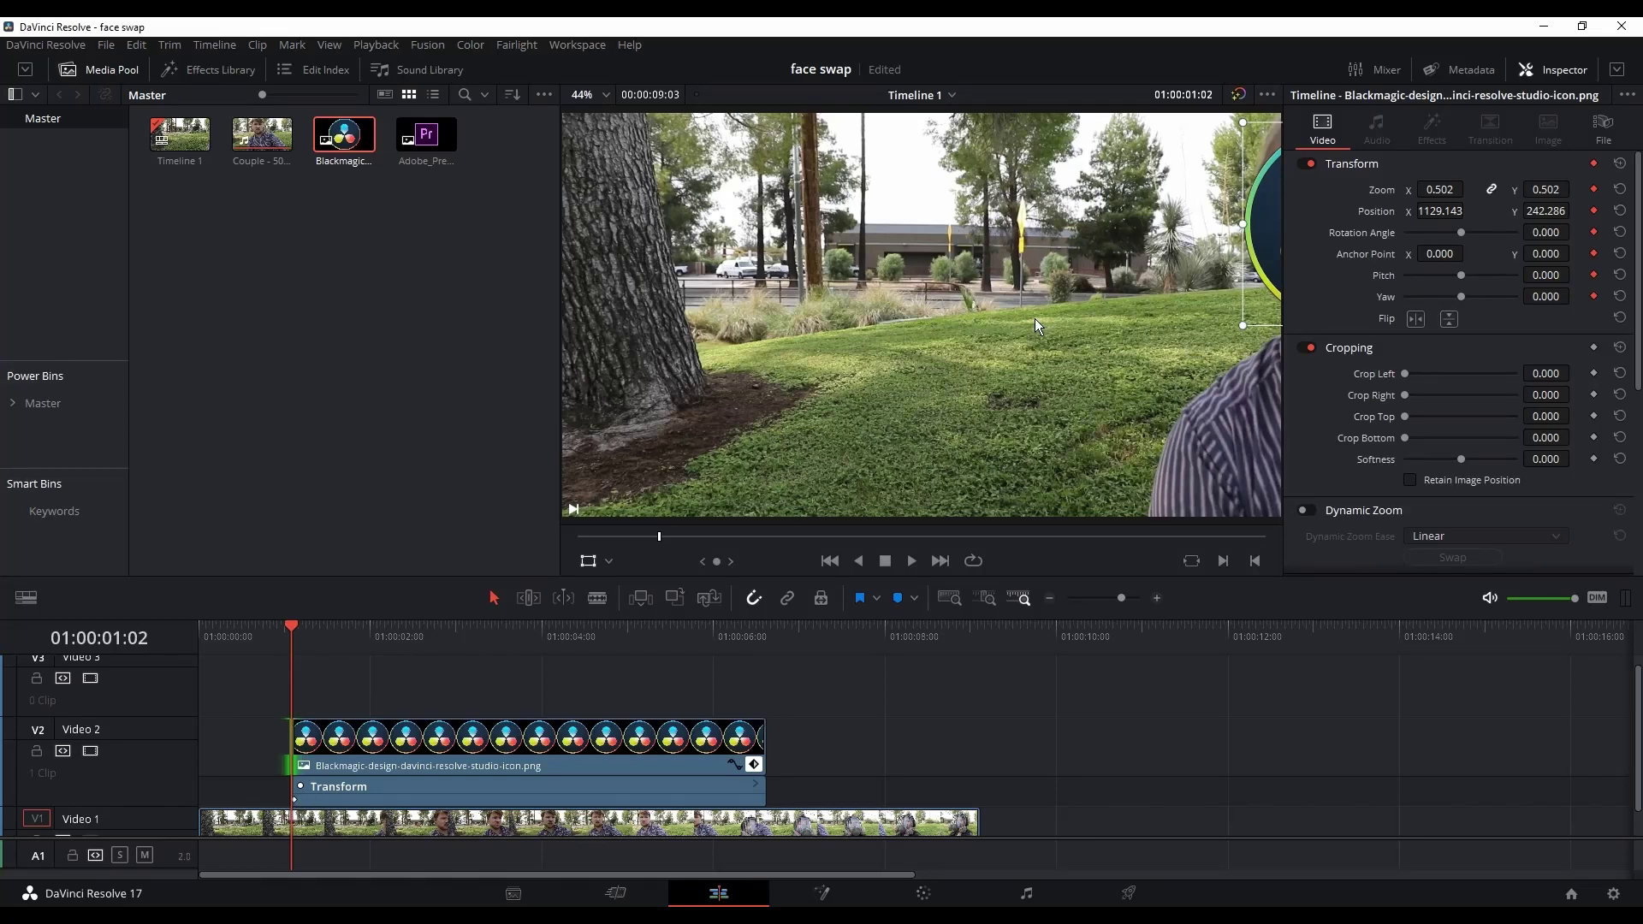
# Advance a few frames to 01:00:01:08 and shift the icon to X 1097.143, Y 269.714 so it follows the man's head
pyautogui.press('Right')
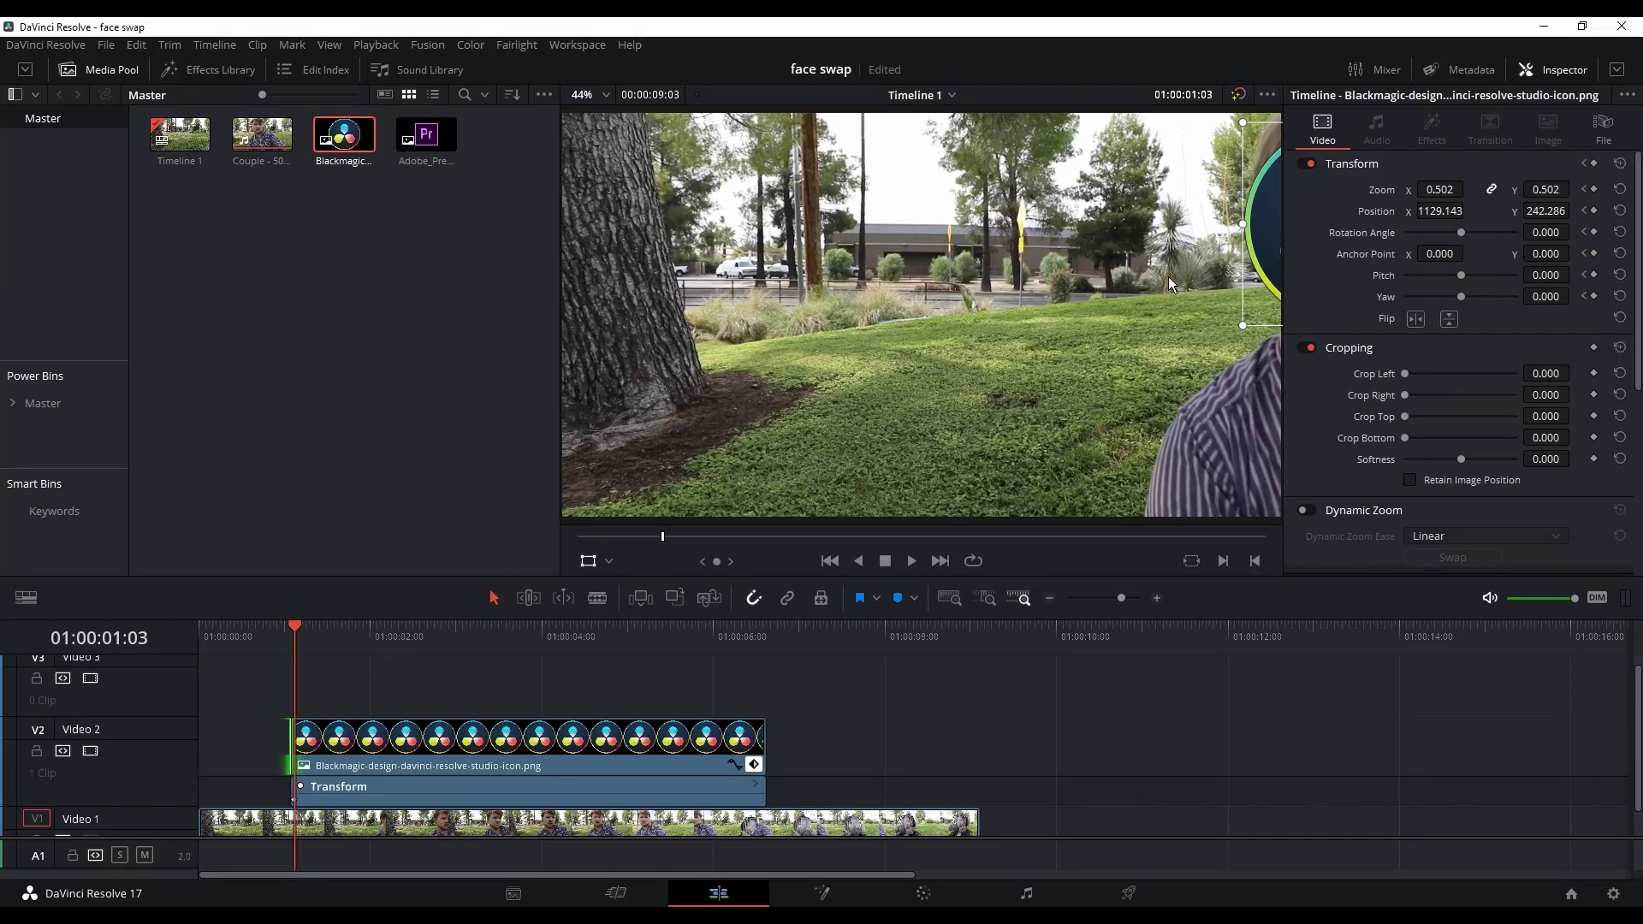
pyautogui.press('Right')
pyautogui.press('Right')
pyautogui.press('Right')
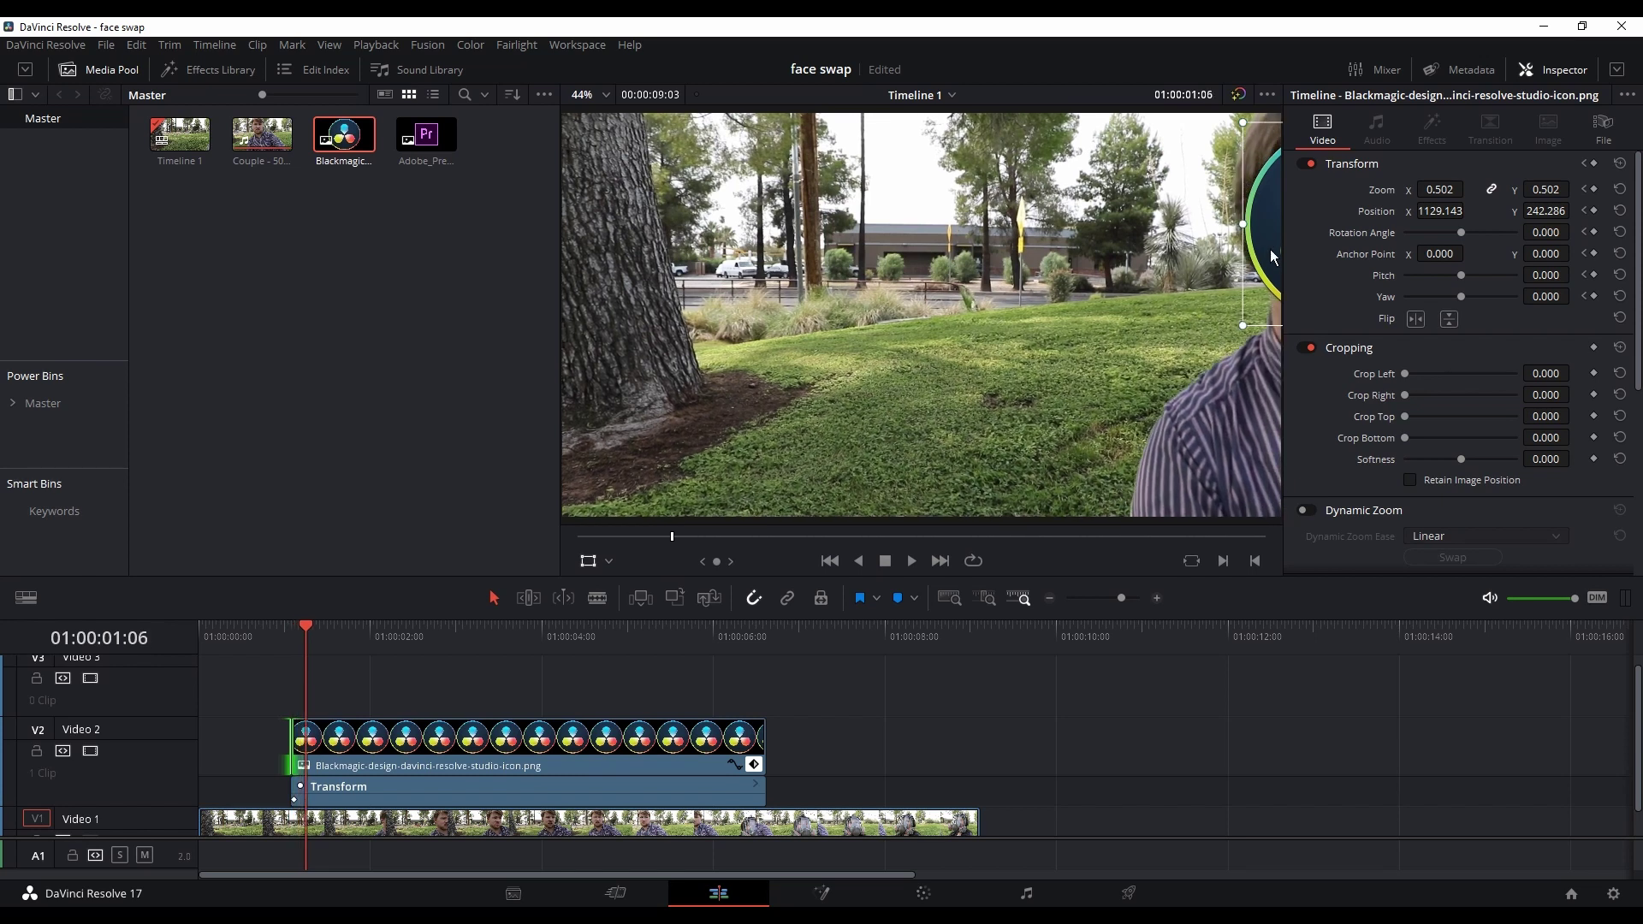
pyautogui.moveTo(1270, 249); pyautogui.dragTo(1265, 239)
pyautogui.press('Right')
pyautogui.press('Right')
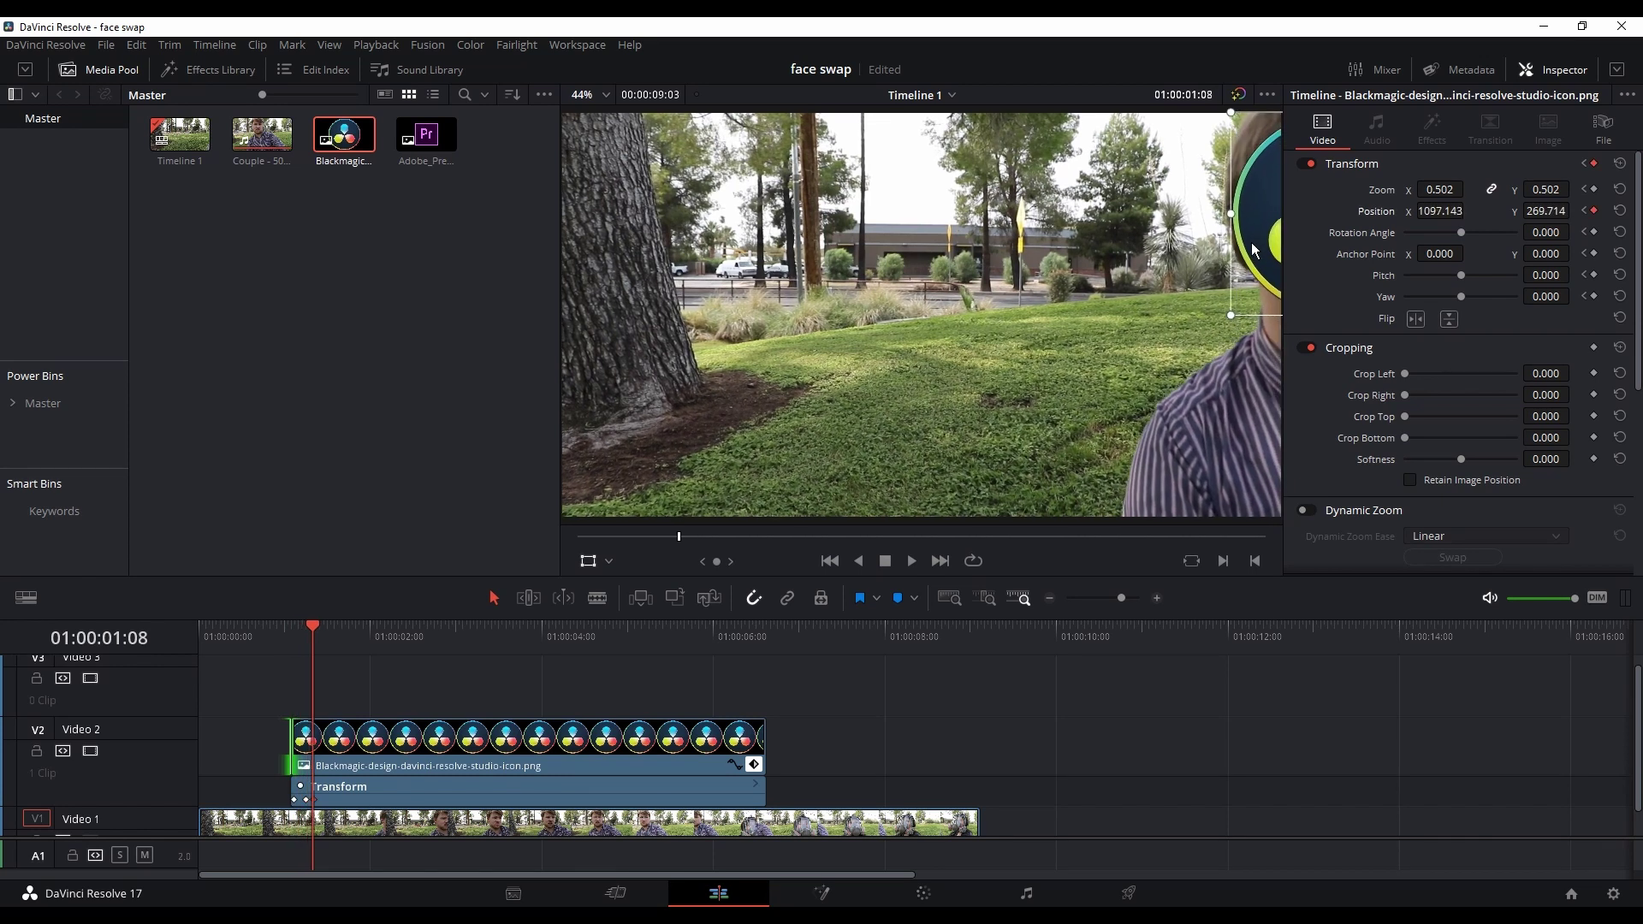
# Continue through the rest of the icon clip frame by frame, repositioning the icon over the man's face to build position keyframes
pyautogui.press('Right')
pyautogui.press('Right')
pyautogui.moveTo(1256, 244); pyautogui.dragTo(598, 262)
pyautogui.press('Right')
pyautogui.press('Right')
pyautogui.press('Right')
pyautogui.press('Right')
pyautogui.press('Right')
pyautogui.press('Right')
pyautogui.press('Right')
pyautogui.press('Right')
pyautogui.press('Right')
pyautogui.press('Right')
pyautogui.press('Right')
pyautogui.press('Right')
pyautogui.press('Right')
pyautogui.press('Right')
pyautogui.press('Right')
pyautogui.press('Right')
pyautogui.press('Right')
pyautogui.press('Right')
pyautogui.press('Right')
pyautogui.press('Right')
pyautogui.press('Right')
pyautogui.press('Right')
pyautogui.press('Right')
pyautogui.press('Right')
pyautogui.press('Right')
pyautogui.press('Right')
pyautogui.press('Right')
pyautogui.press('Right')
pyautogui.press('Right')
pyautogui.press('Right')
pyautogui.press('Right')
pyautogui.press('Right')
pyautogui.press('Right')
pyautogui.press('Right')
pyautogui.press('Right')
pyautogui.press('Right')
pyautogui.press('Right')
pyautogui.press('Right')
pyautogui.press('Right')
pyautogui.press('Right')
pyautogui.press('Right')
pyautogui.press('Right')
pyautogui.press('Right')
pyautogui.press('Right')
pyautogui.press('Right')
pyautogui.press('Right')
pyautogui.press('Right')
pyautogui.press('Right')
pyautogui.press('Right')
pyautogui.press('Right')
pyautogui.press('Right')
pyautogui.press('Right')
pyautogui.press('Right')
pyautogui.press('Right')
pyautogui.press('Right')
pyautogui.press('Right')
pyautogui.press('Right')
pyautogui.press('Right')
pyautogui.press('Right')
pyautogui.press('Right')
pyautogui.press('Right')
pyautogui.press('Right')
pyautogui.press('Right')
pyautogui.press('Right')
pyautogui.press('Right')
pyautogui.press('Right')
pyautogui.press('Right')
pyautogui.press('Right')
pyautogui.press('Right')
pyautogui.press('Right')
pyautogui.press('Right')
pyautogui.press('Right')
pyautogui.press('Right')
pyautogui.press('Right')
pyautogui.press('Right')
pyautogui.press('Right')
pyautogui.press('Right')
pyautogui.press('Right')
pyautogui.press('Right')
pyautogui.press('Right')
pyautogui.press('Right')
pyautogui.press('Right')
pyautogui.press('Right')
pyautogui.press('Right')
pyautogui.press('Right')
pyautogui.press('Right')
pyautogui.press('Right')
pyautogui.press('Right')
pyautogui.press('Right')
pyautogui.press('Right')
pyautogui.press('Right')
pyautogui.press('Right')
pyautogui.press('Right')
pyautogui.press('Right')
pyautogui.press('Right')
pyautogui.press('Right')
pyautogui.press('Right')
pyautogui.press('Right')
pyautogui.press('Right')
pyautogui.press('Right')
pyautogui.press('Right')
pyautogui.press('Right')
pyautogui.press('Right')
pyautogui.press('Right')
pyautogui.press('Right')
pyautogui.press('Right')
pyautogui.press('Right')
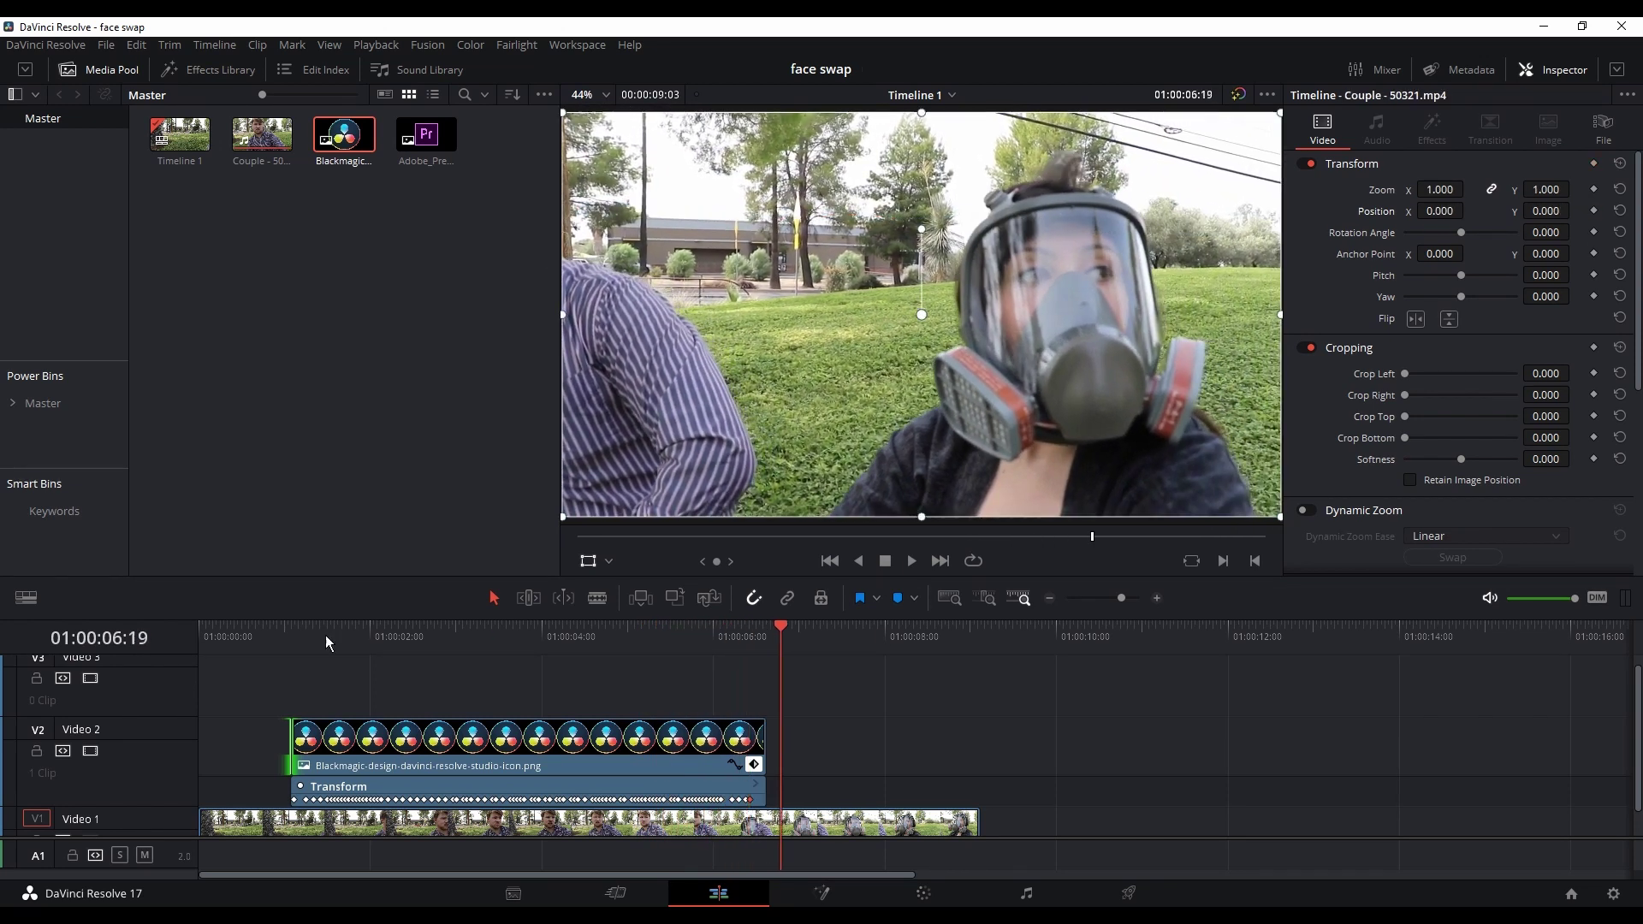
# Scrub through the icon clip and its Transform keyframes to check that the icon follows the man's face
pyautogui.moveTo(326, 642); pyautogui.dragTo(649, 680)
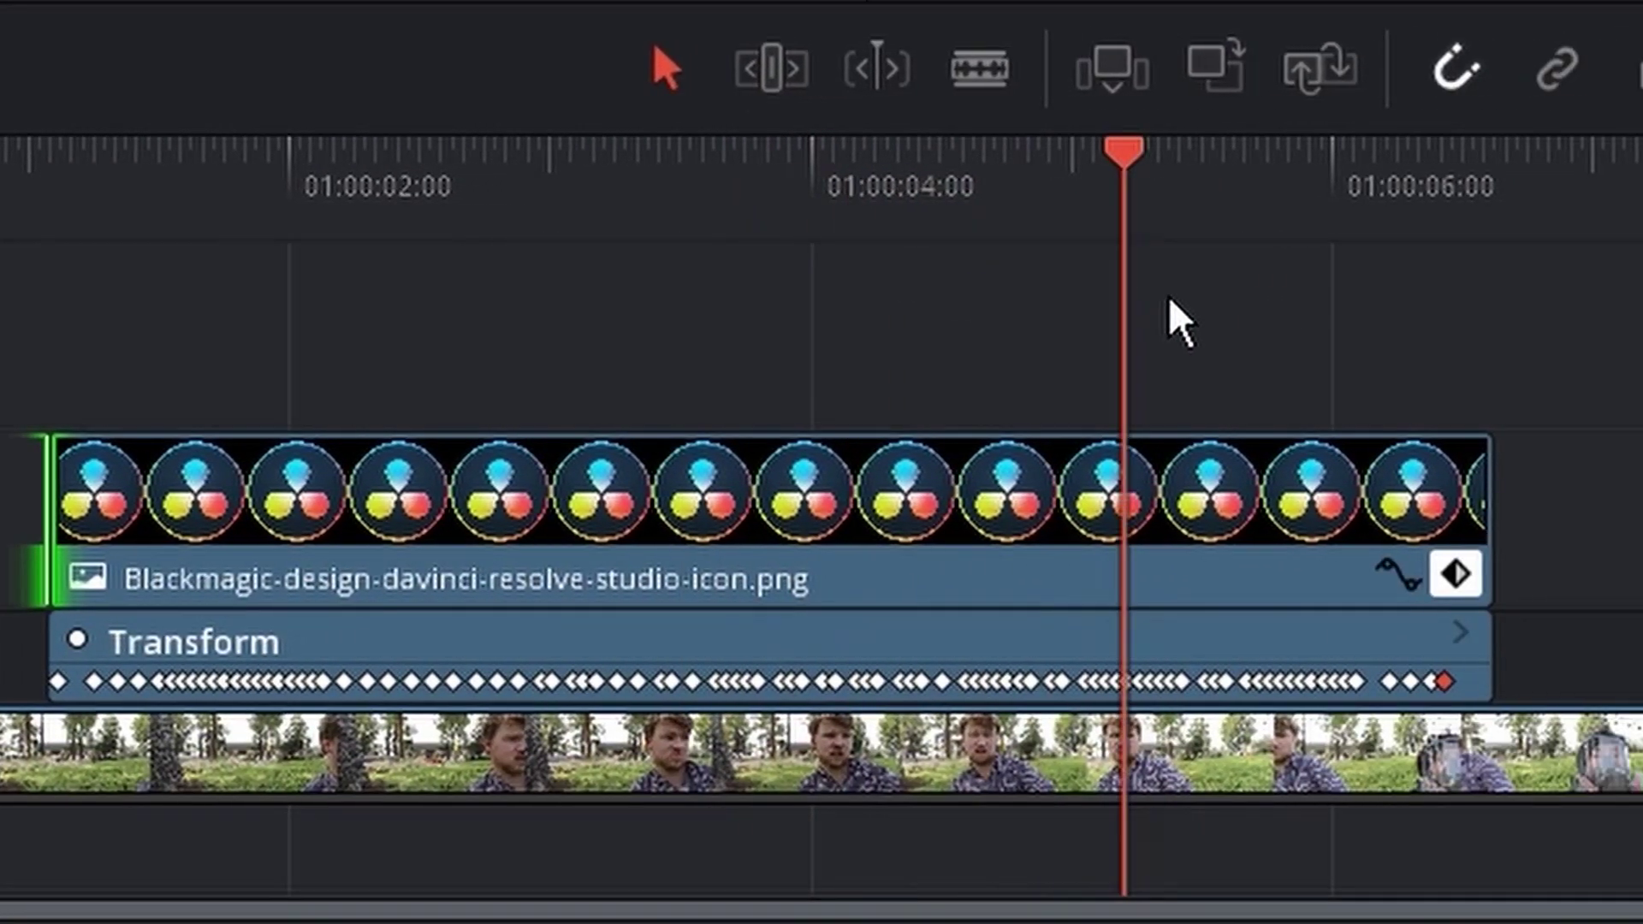
pyautogui.moveTo(1169, 299); pyautogui.dragTo(1540, 375)
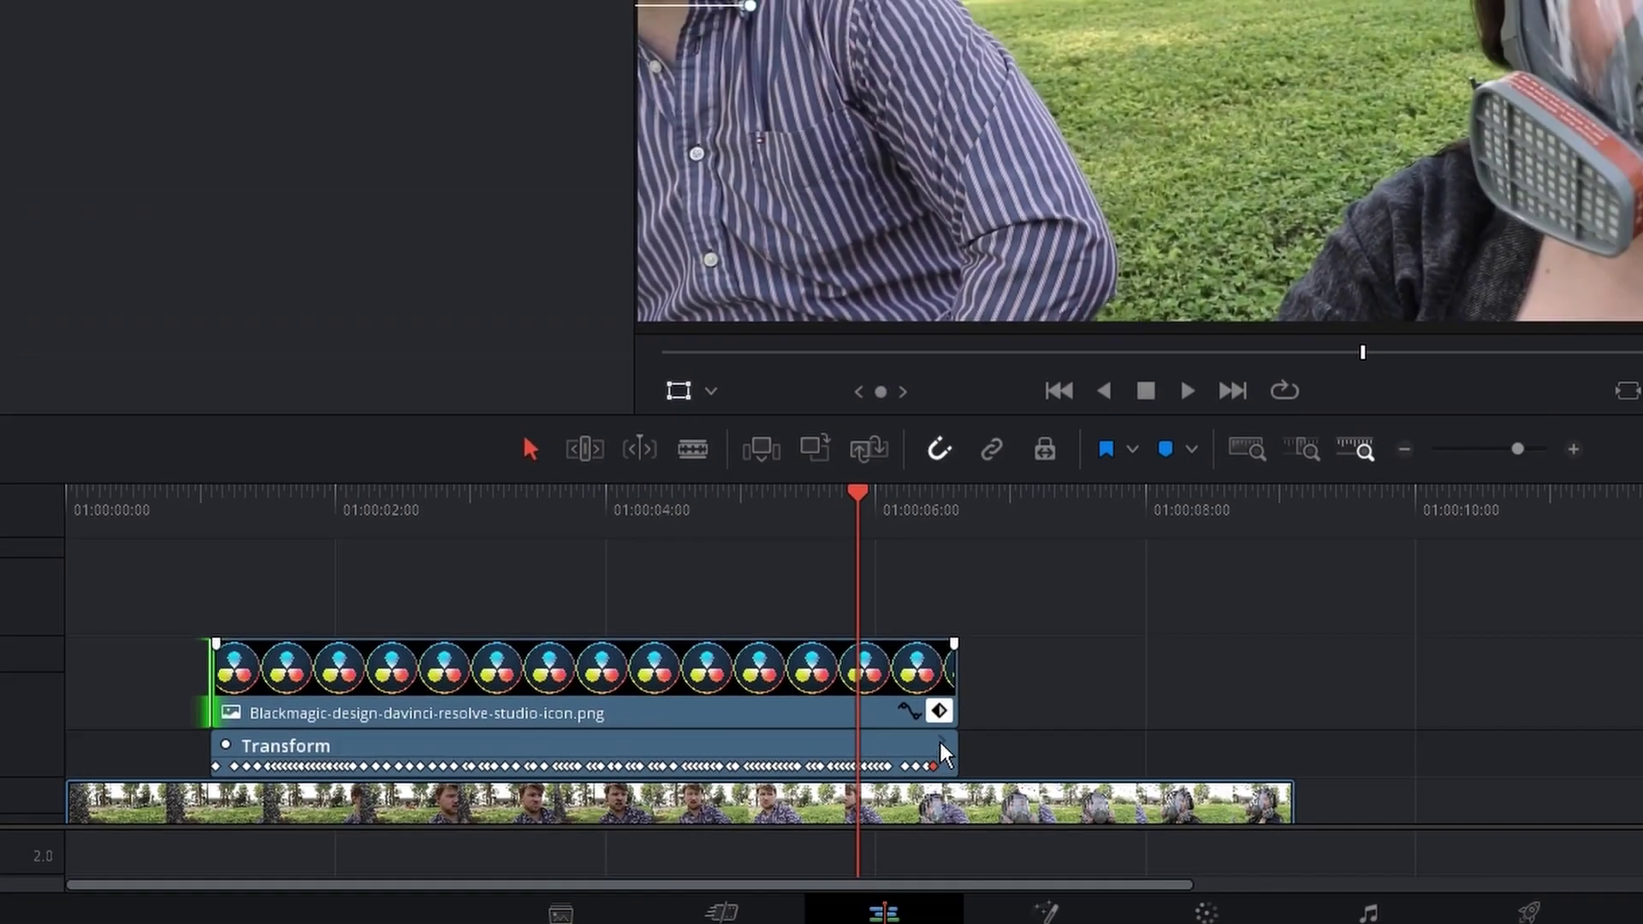
pyautogui.scroll(-2, 805, 565)
pyautogui.scroll(2, 415, 505)
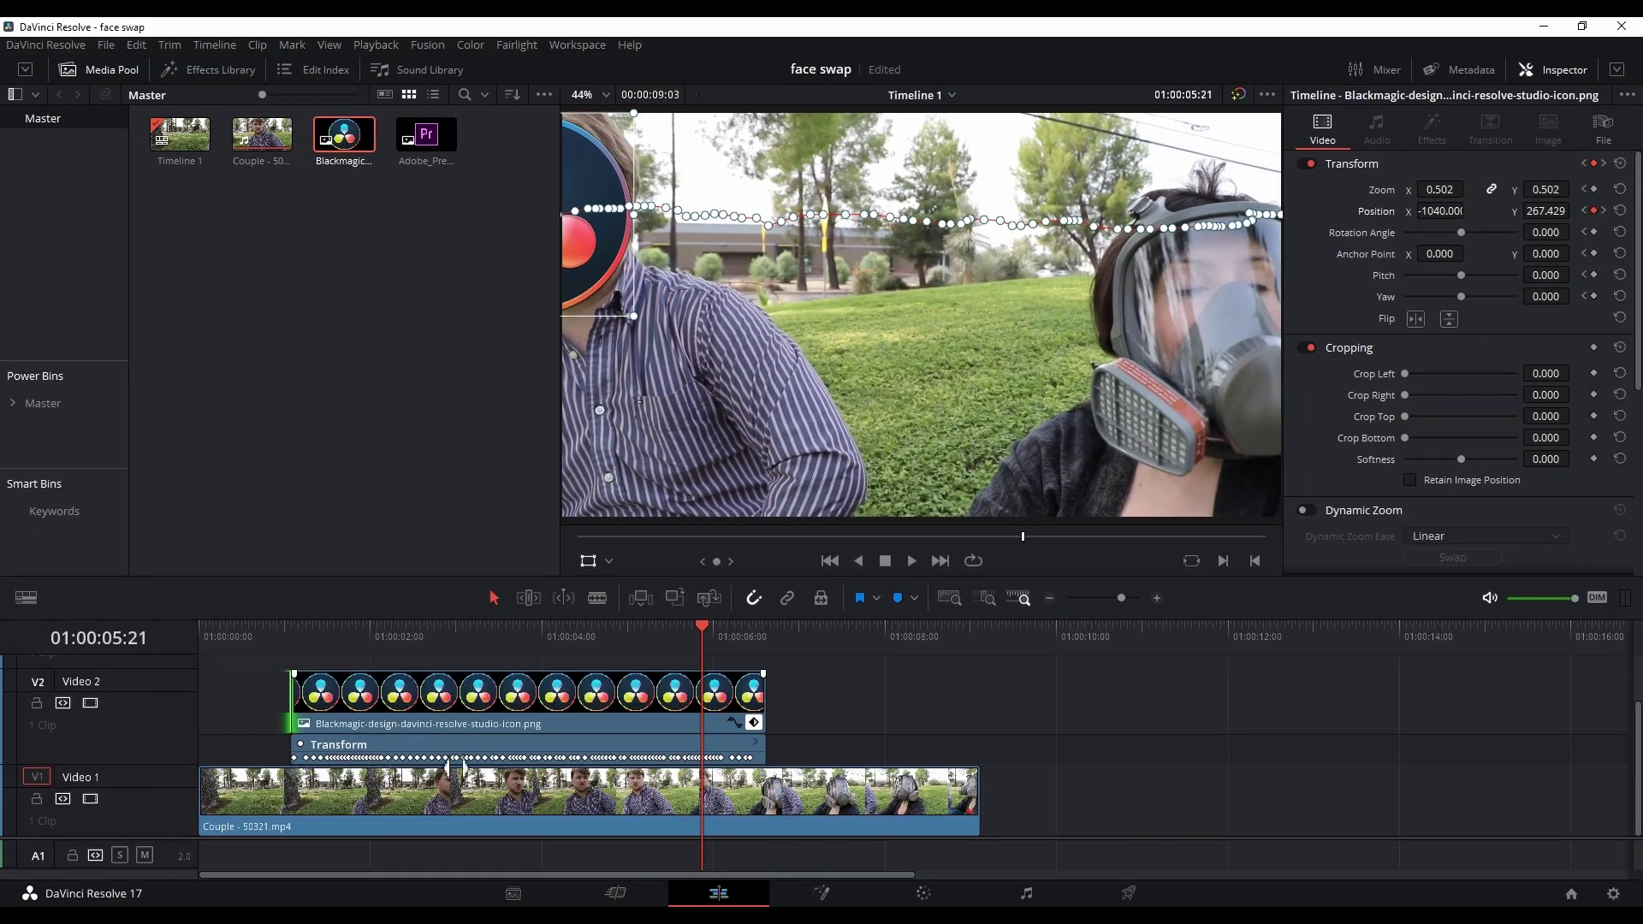
pyautogui.moveTo(548, 638); pyautogui.dragTo(341, 638)
# Add the Adobe Premiere Pro logo on Video 3 from 01:00:05:05 to the couple clip's end and scale it to a zoom of 0.602
pyautogui.scroll(3, 869, 704)
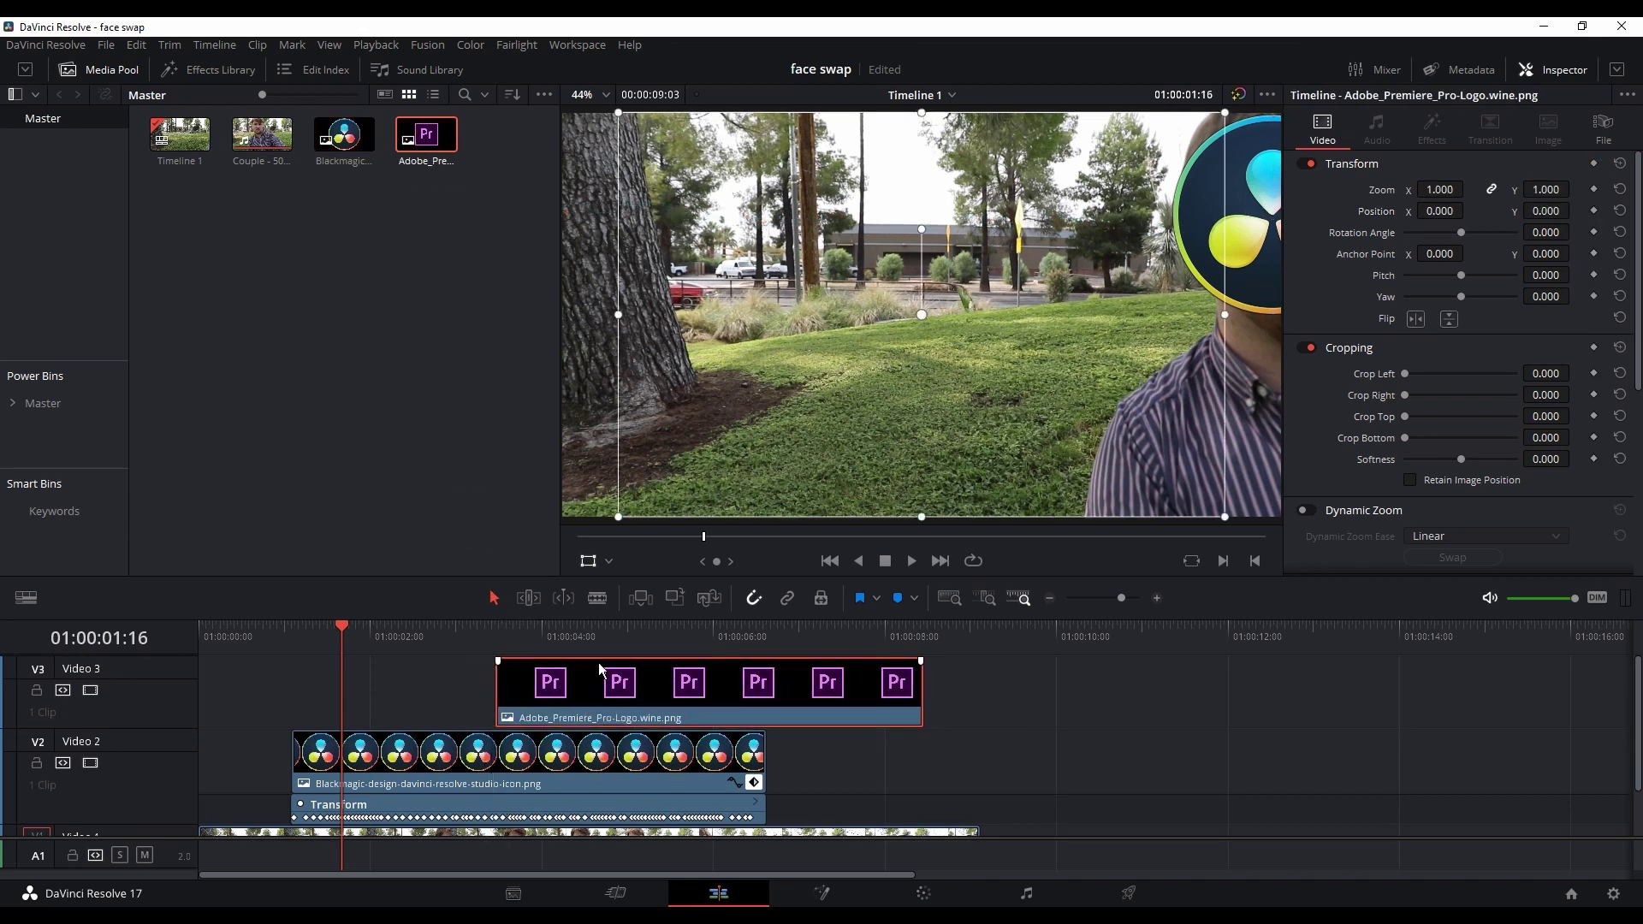
pyautogui.moveTo(577, 635); pyautogui.dragTo(646, 641)
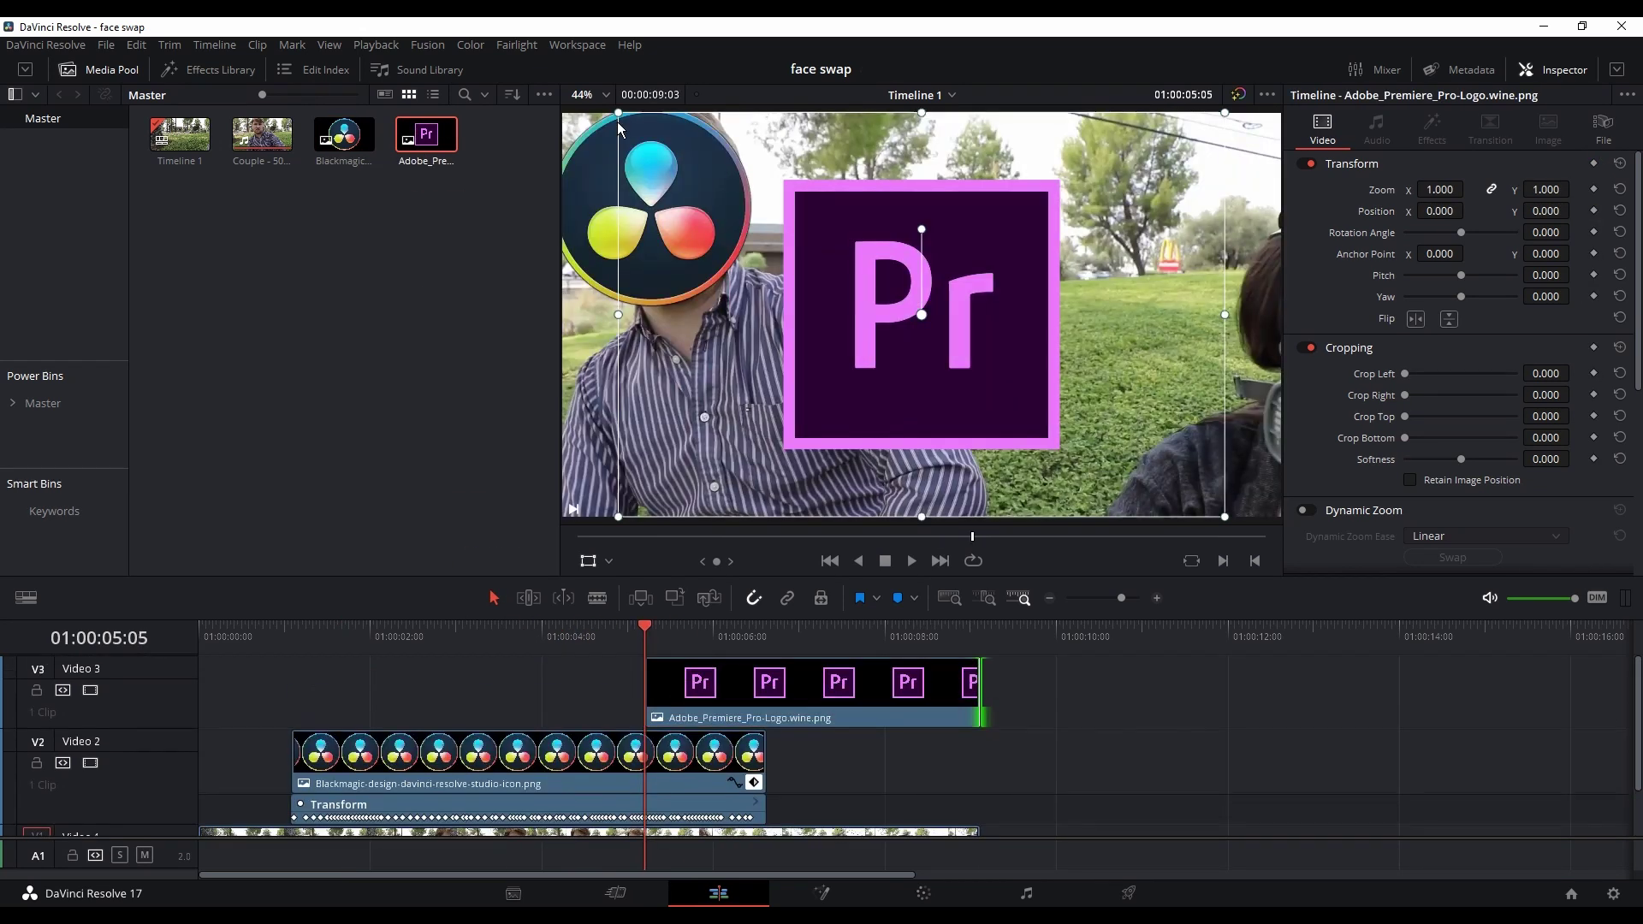
pyautogui.moveTo(618, 114); pyautogui.dragTo(739, 194)
pyautogui.moveTo(898, 330); pyautogui.dragTo(651, 219)
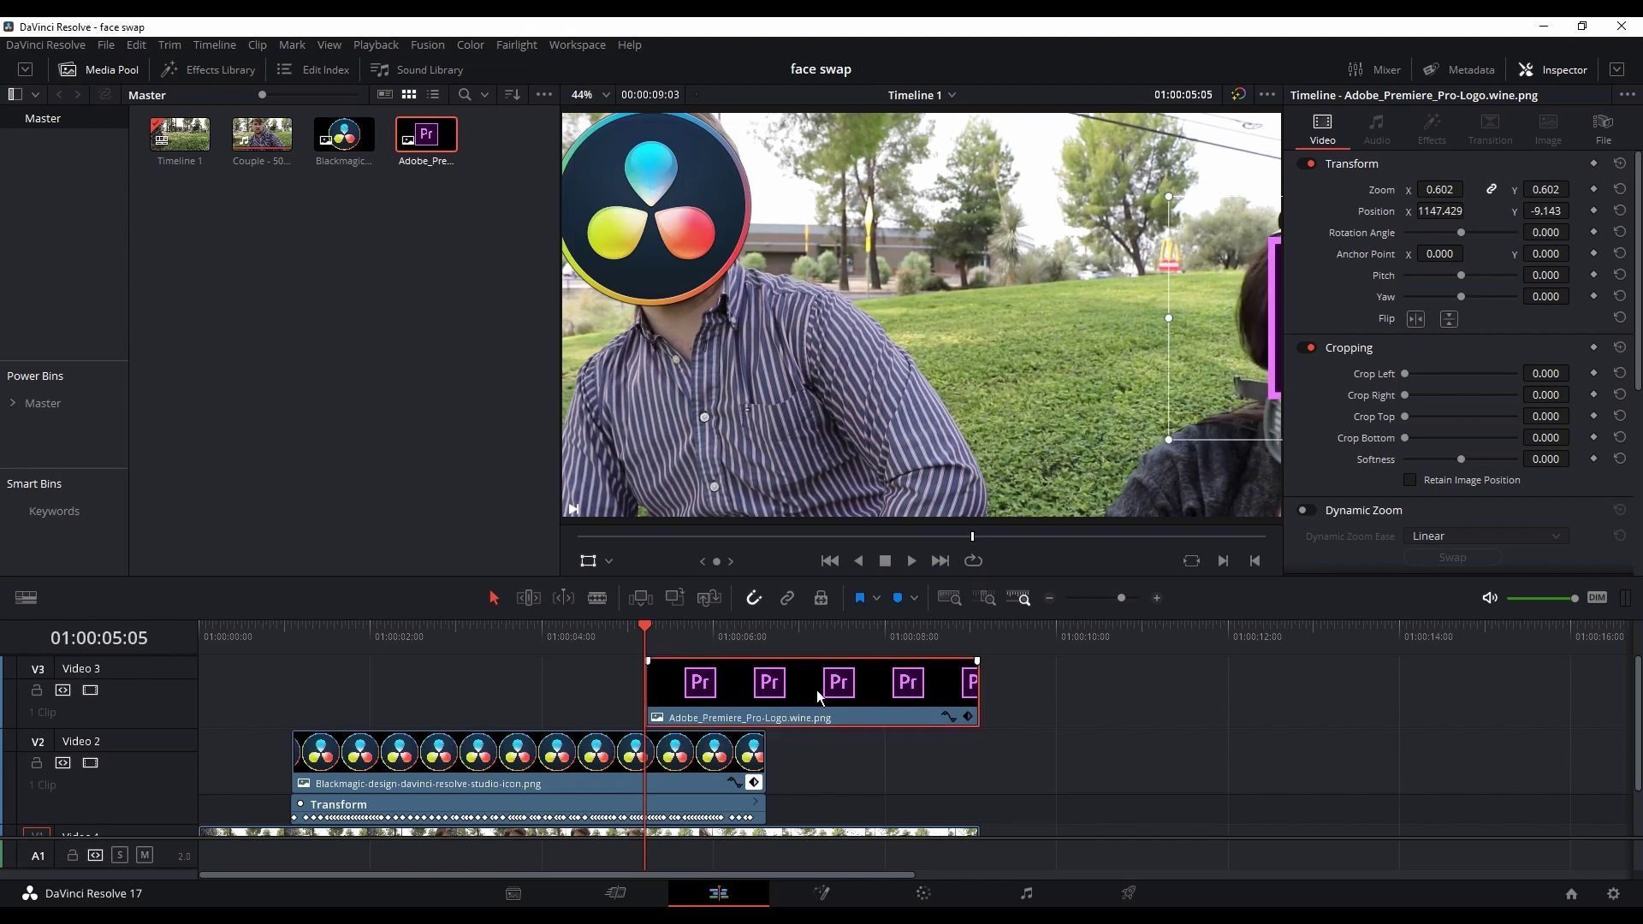
# Keyframe the Premiere Pro logo's position frame by frame so it follows the woman's face, ending at X -482.286, Y 171.429 at 01:00:09:02
pyautogui.press('Right')
pyautogui.moveTo(1225, 381); pyautogui.dragTo(1137, 392)
pyautogui.press('Right')
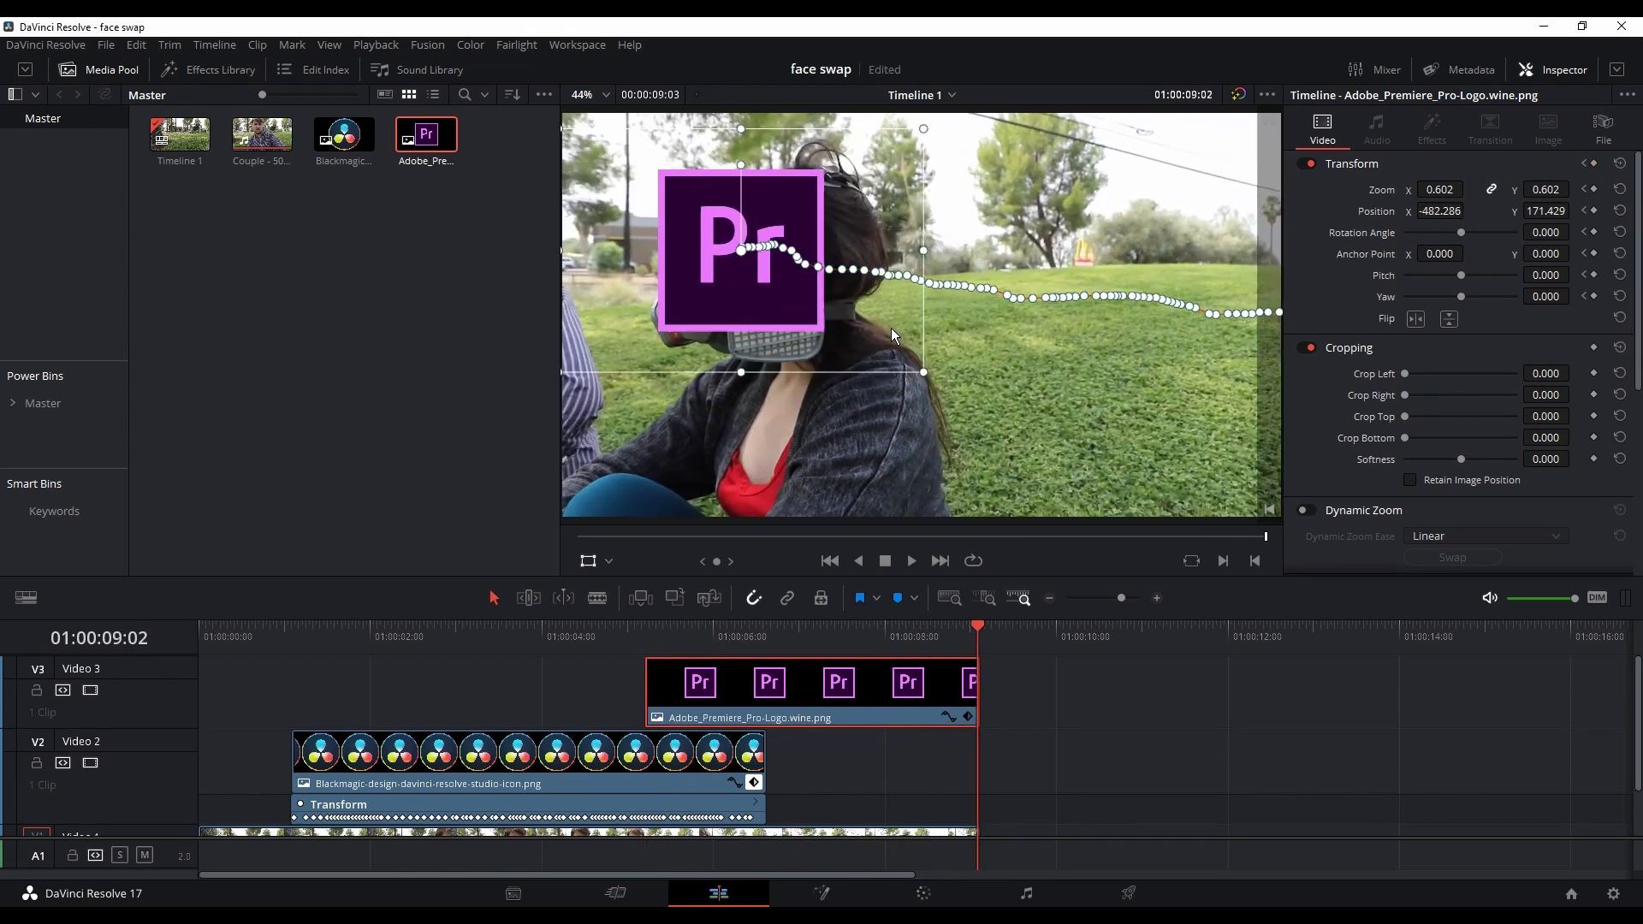
pyautogui.click(410, 684)
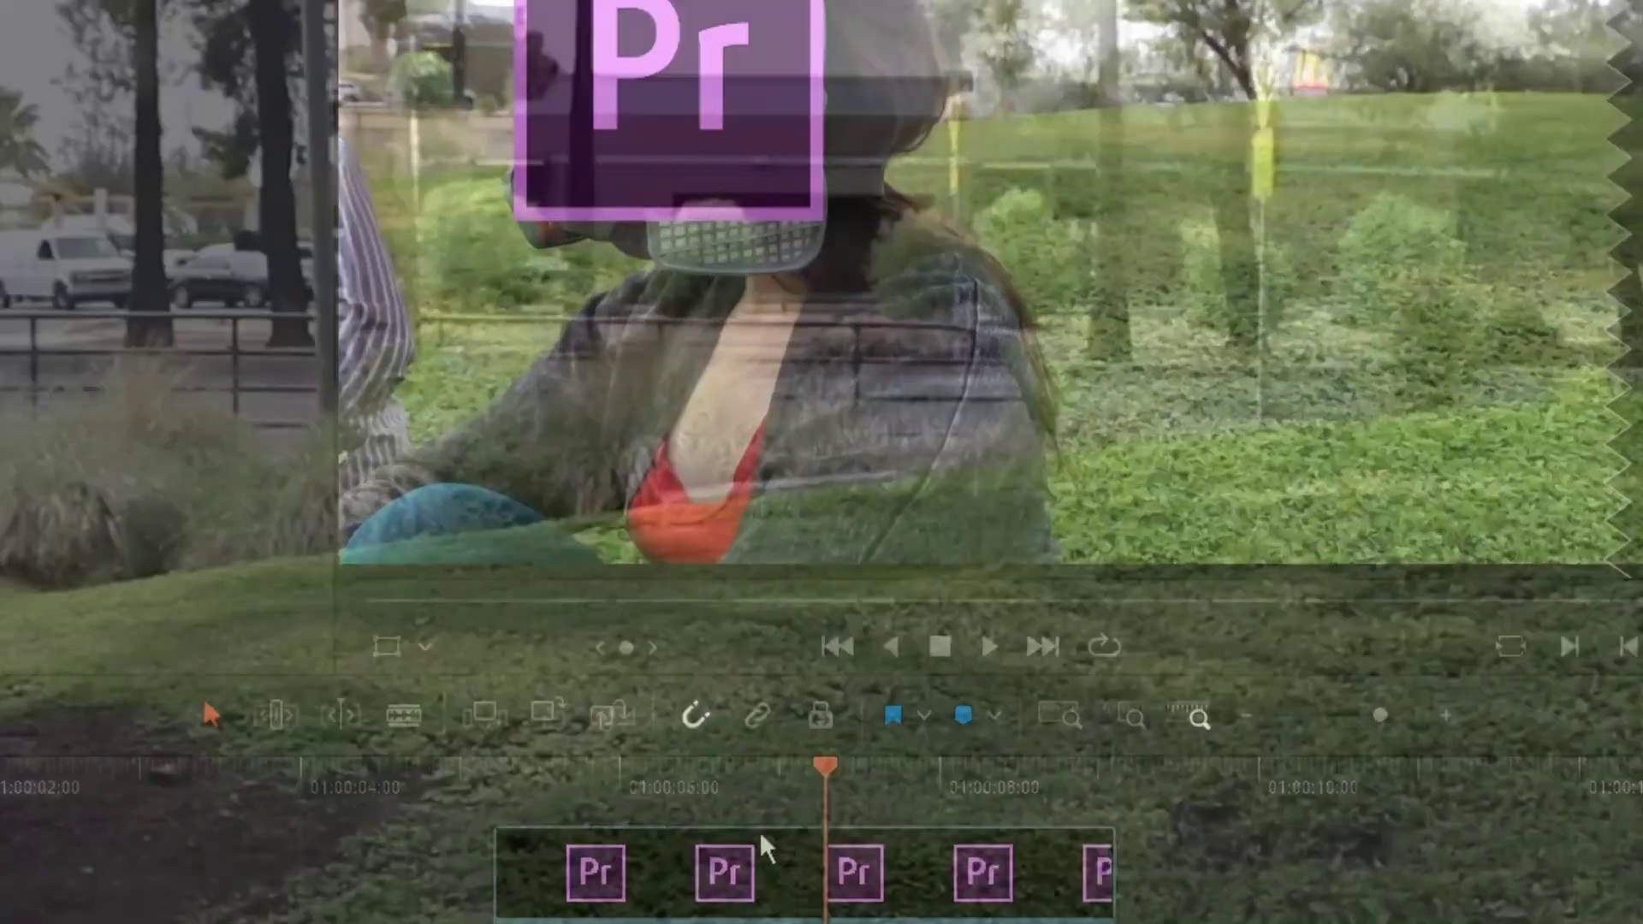